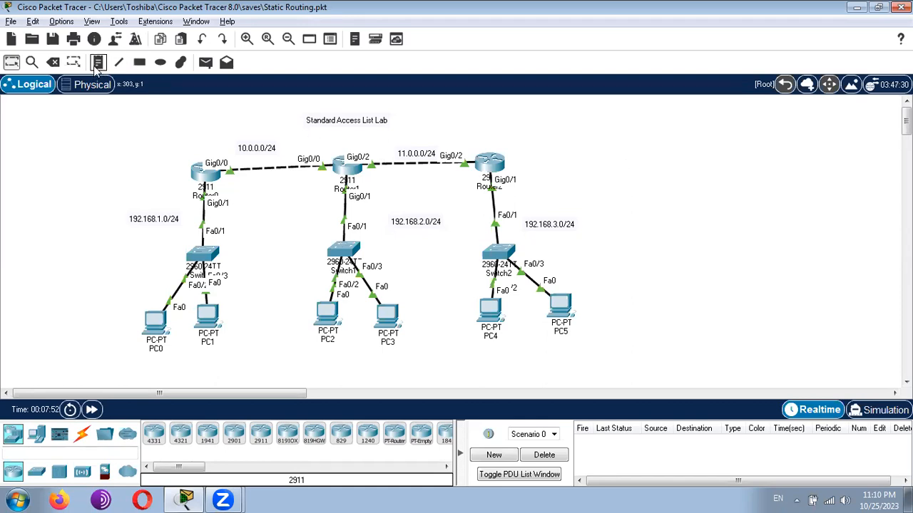
- Place a text note to the right of Router2 in the topology, with the lines "Standard Access List" and "Extended Access List"
left_click(646, 146)
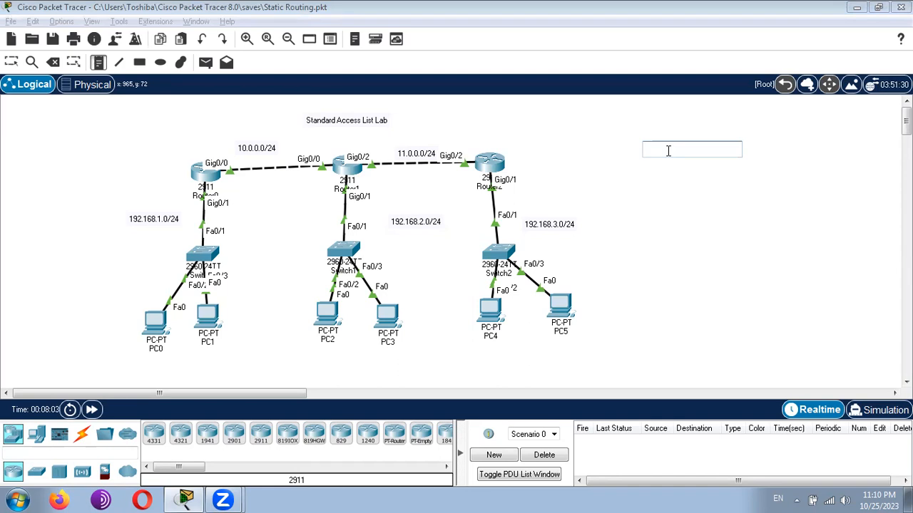
type("Standard Access List")
key("Return")
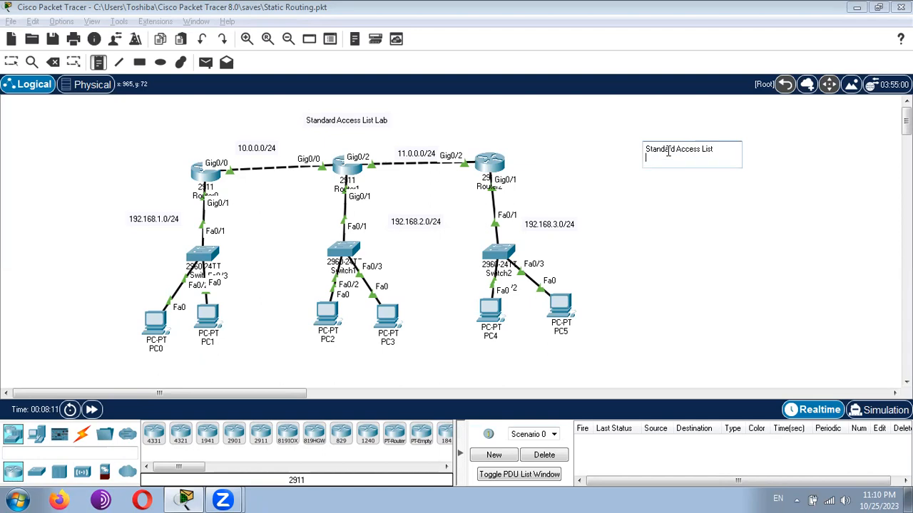
type("Extended Access List")
key("Return")
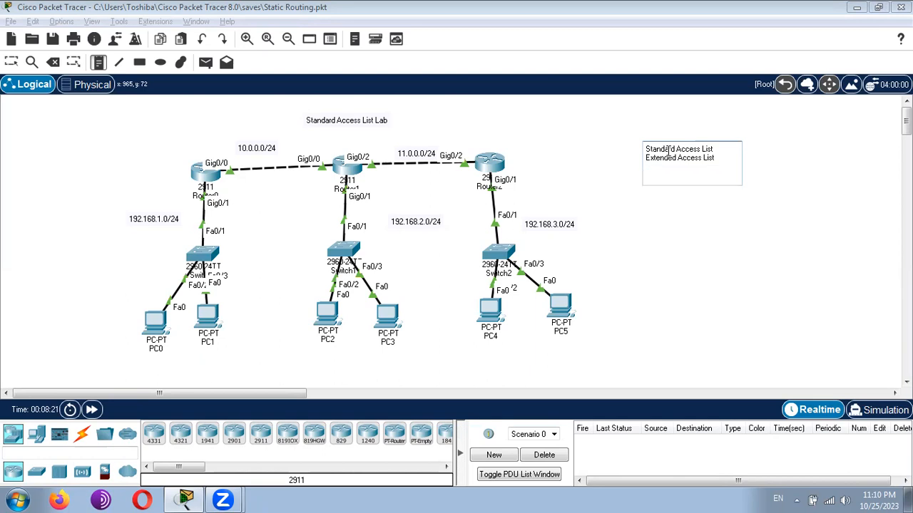
- Add the lines "named" and "numbered" to the note below the two access list types
type("named")
key("Return")
type("numbered")
key("Return")
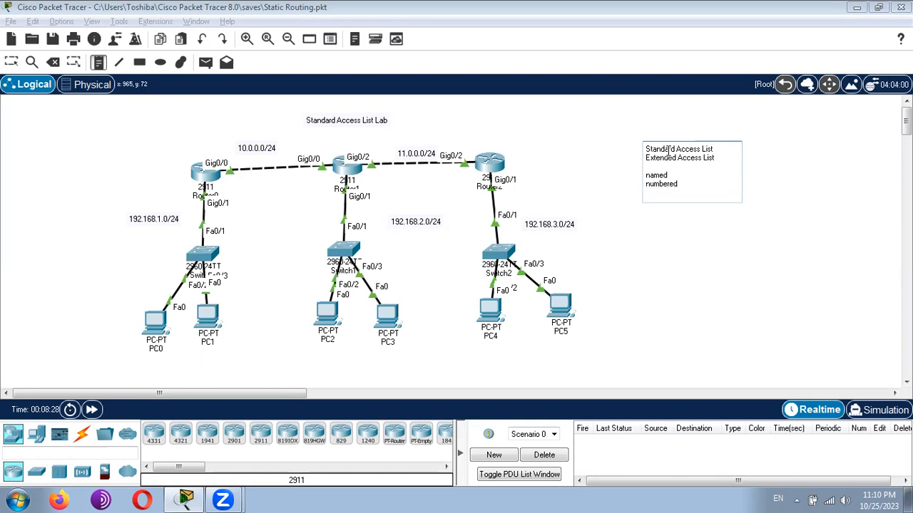
- Add a separate note paragraph reading "number of standard access list" with the ranges "1-99, 1300-1999" on the line below
key("Return")
type("number of standard")
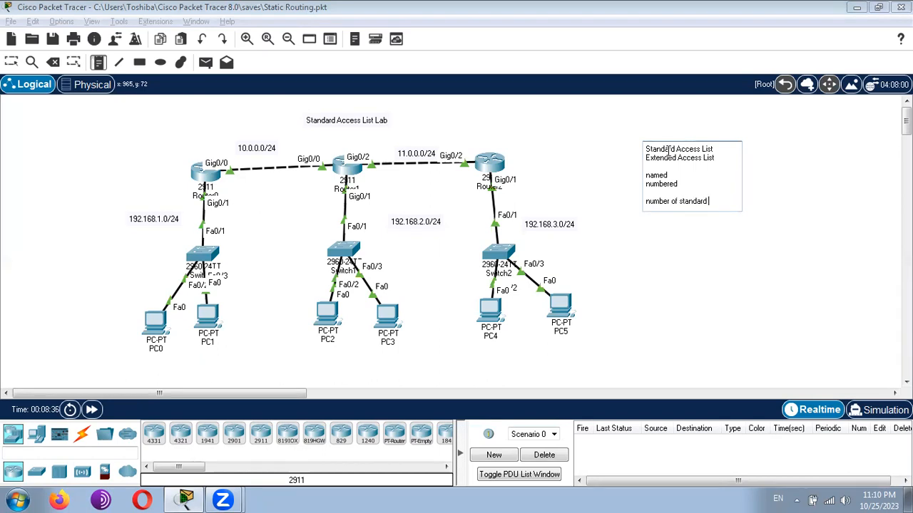
type(" access list")
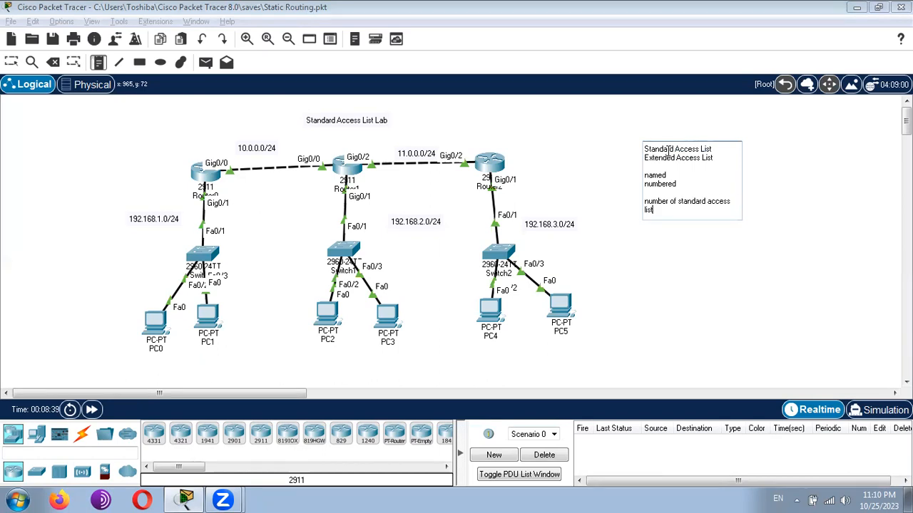
key("Return")
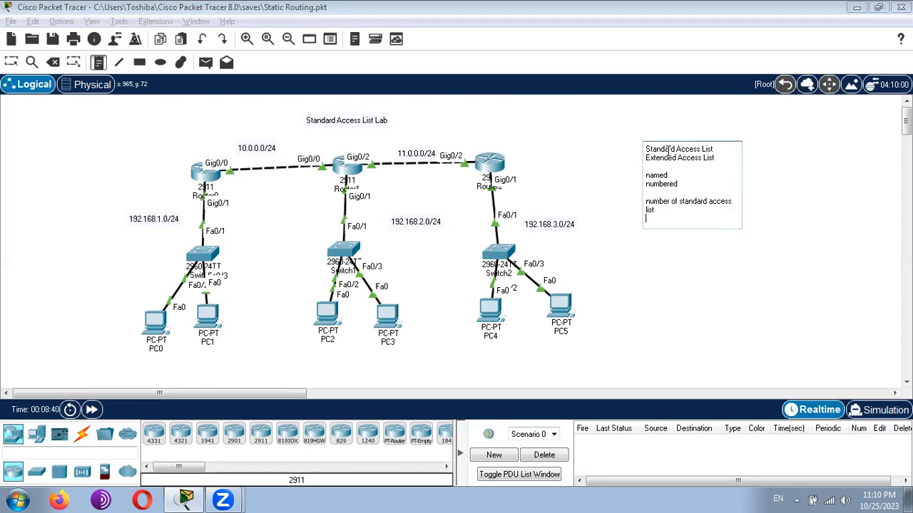
type("1-99, 1300-1999")
key("Return")
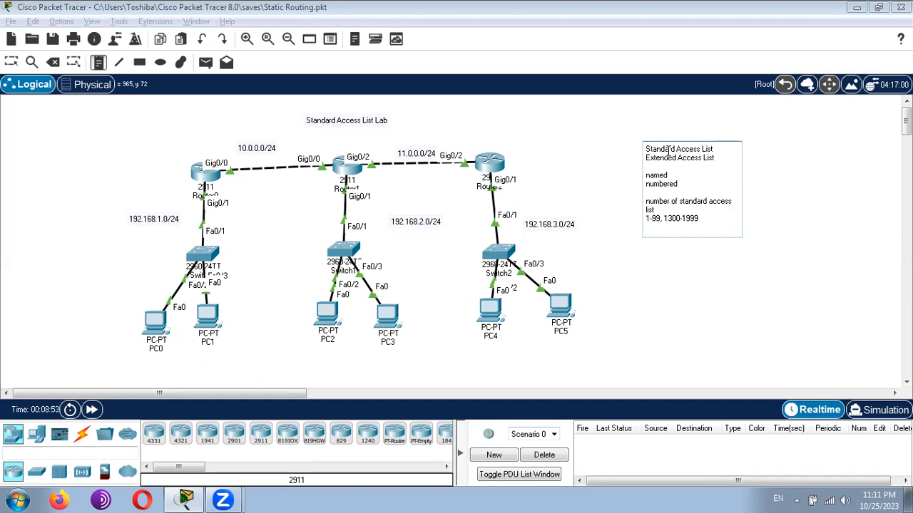
- Add the line "Extended 100-199, 2000-2699" under the standard number ranges, followed by a blank line
type("Extended 100-199, 2000-2699")
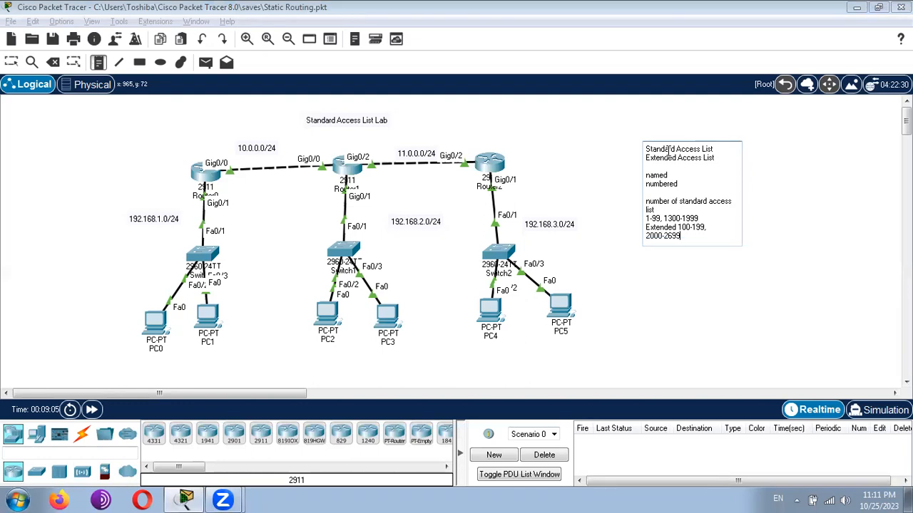
key("Return")
key("Return")
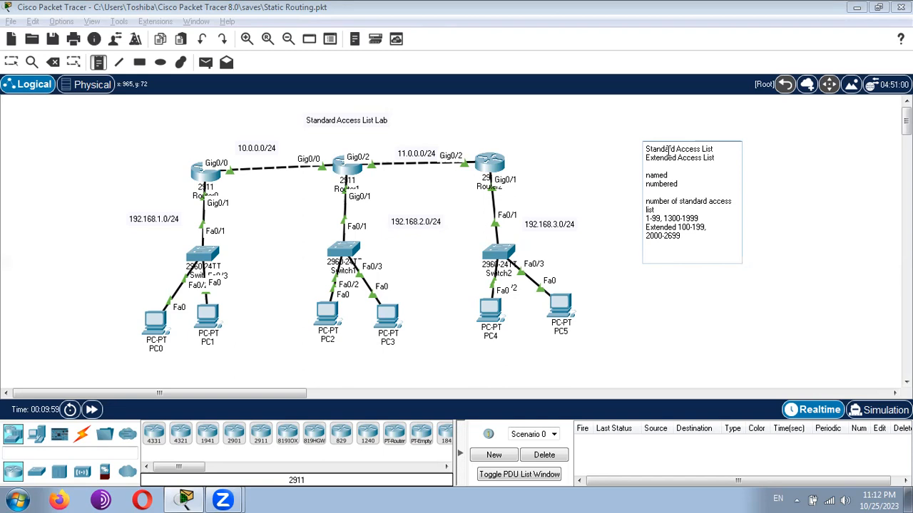
- Write "Standard Access list is defined on destination router" as a new paragraph in the note
type("Standard A")
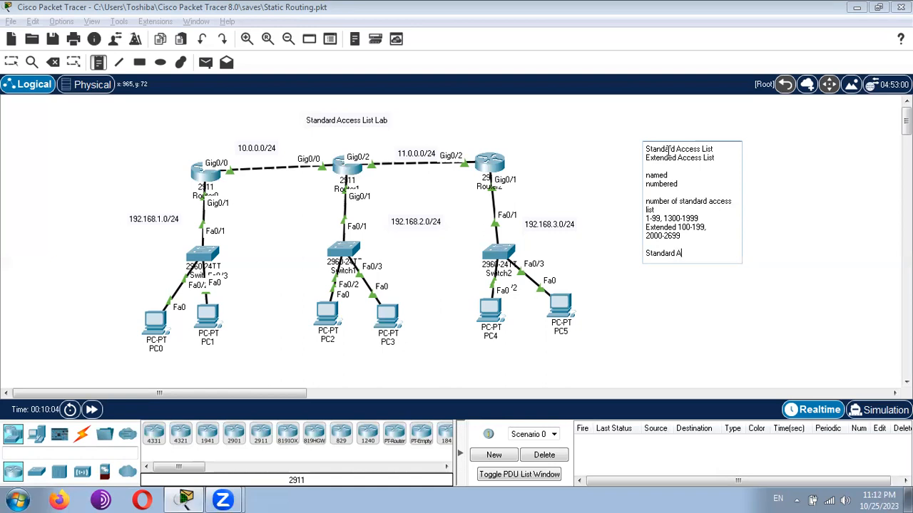
type("ccess list is defined")
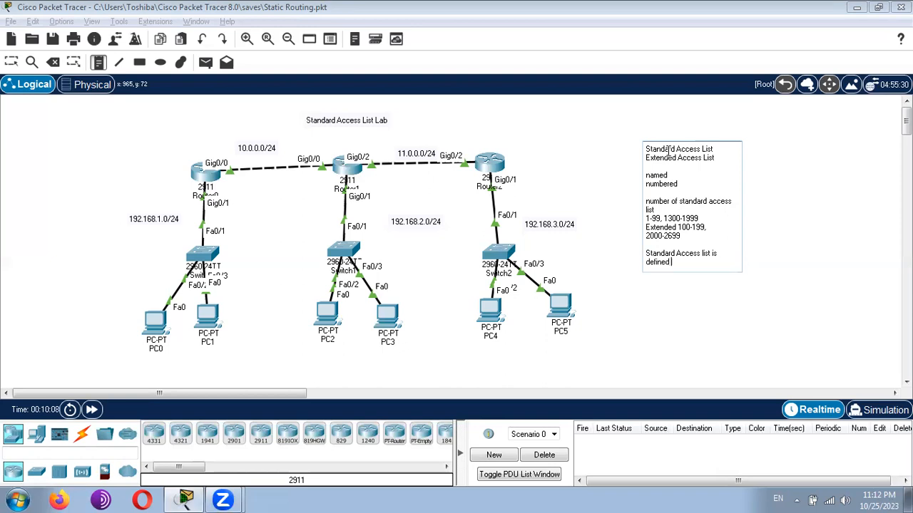
type(" on destination router")
key("Return")
- Add the line "Extended is configured close to the source traffic" to the note, followed by a blank line
type("Extend")
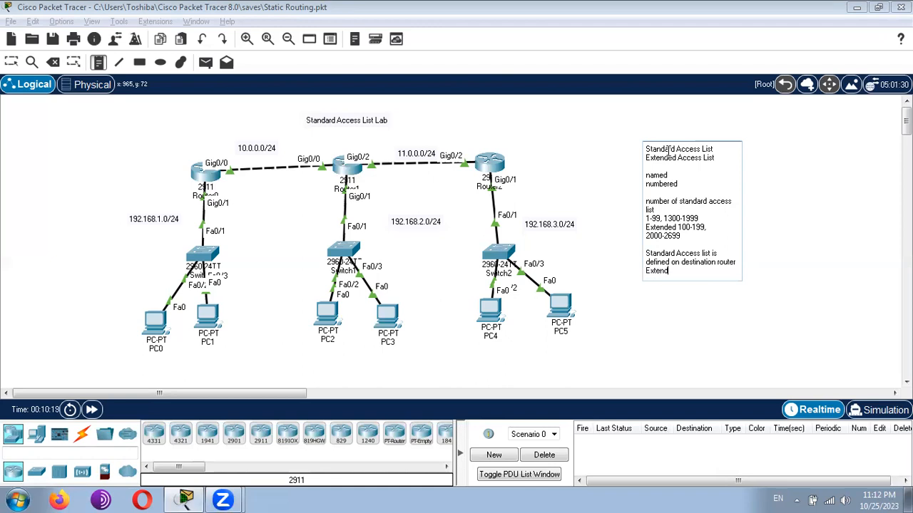
type("ed is configured  close to the sourc")
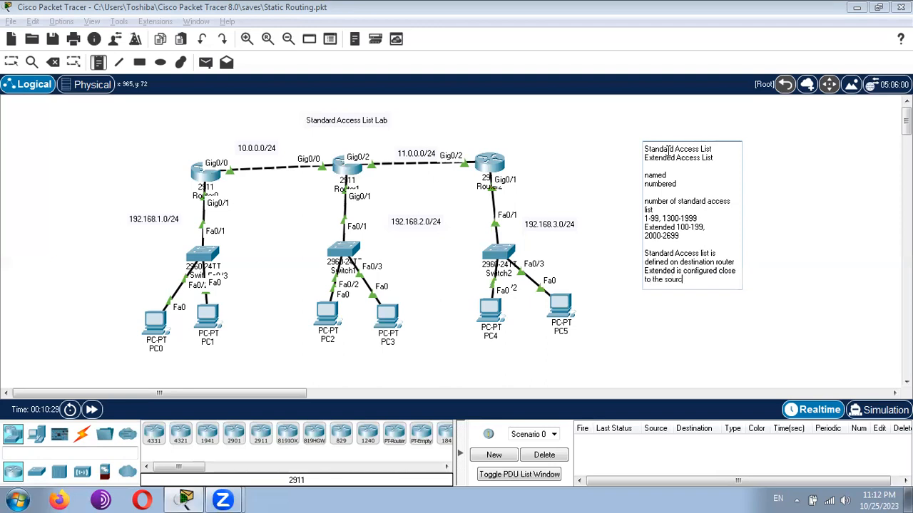
type("e traffic")
key("Return")
key("Return")
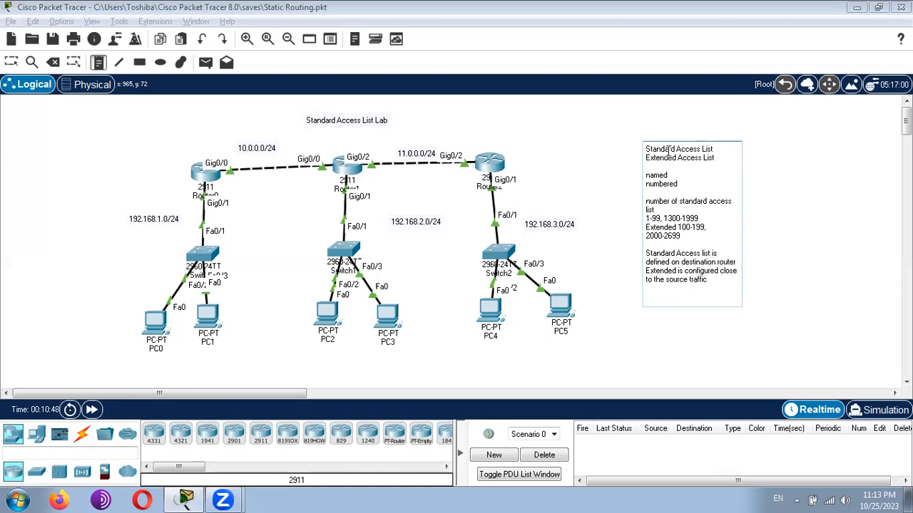
- Add the direction keywords "in" and "out" on separate lines at the end of the note
type("in")
key("Return")
type("out")
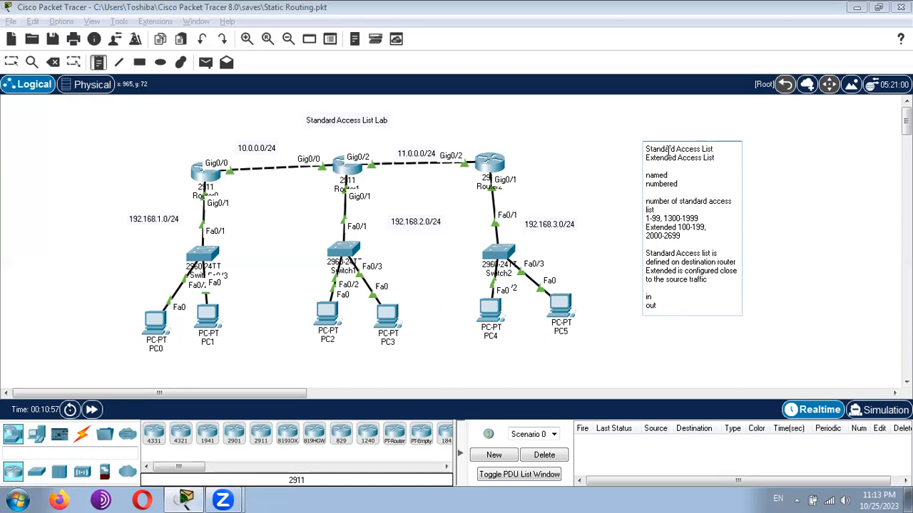
- Extend the "in" line to read "in - access list will be checked, then routing will be performed"
key("Down")
type("access list will be checked")
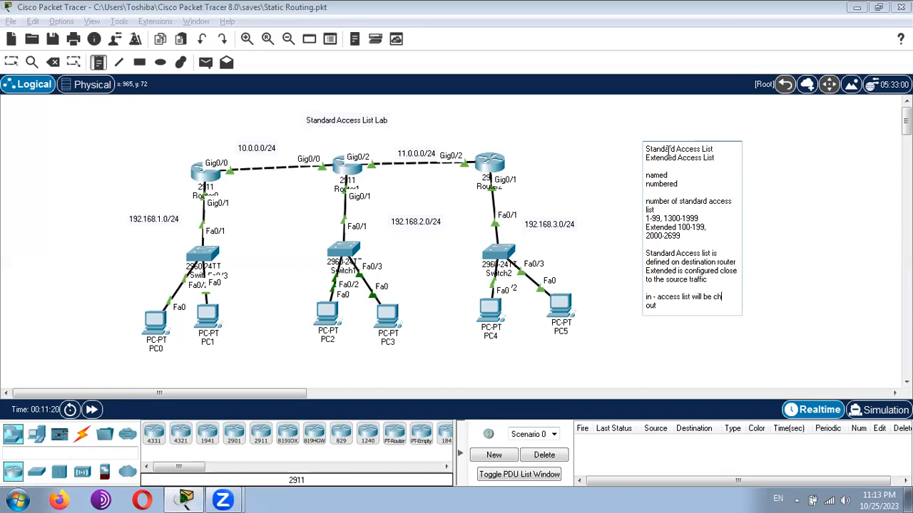
key("BackSpace")
key("BackSpace")
key("BackSpace")
type("ked")
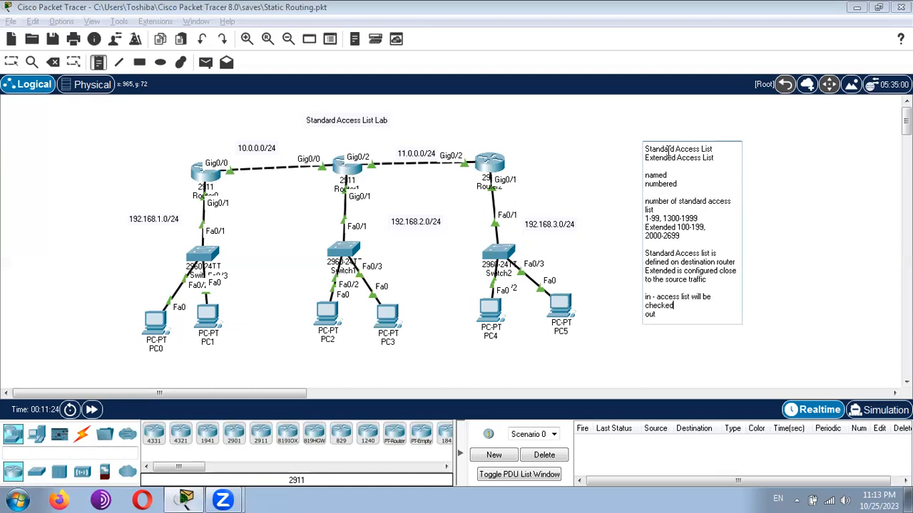
type(", then routing willbe")
key("BackSpace")
key("BackSpace")
key("BackSpace")
type("be performed")
- Extend the "out" line to read "out - routed and then access-list will be processed" and finish editing the note
key("Down")
type("- ")
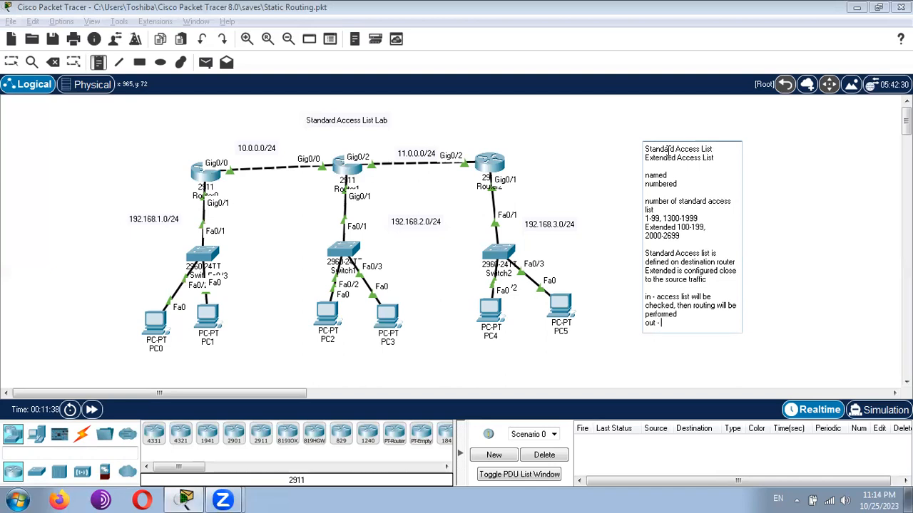
type("routed and then access")
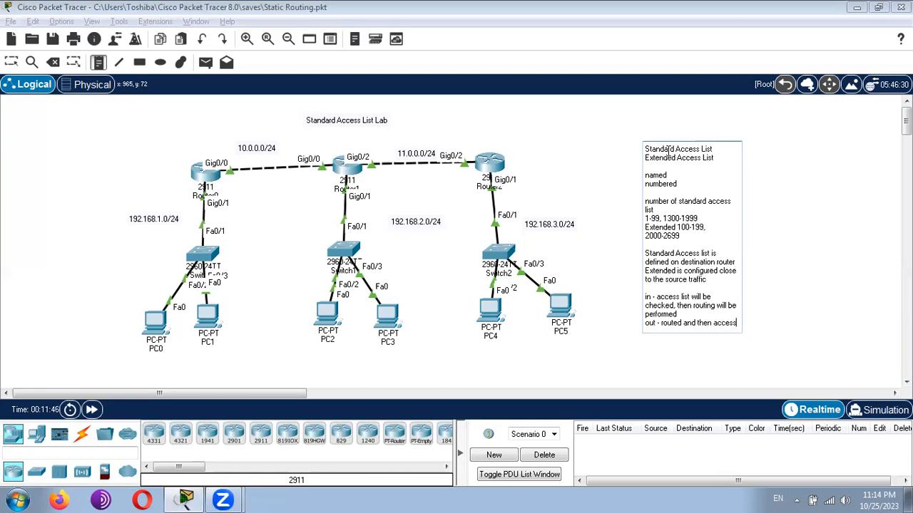
type("-list will be processed")
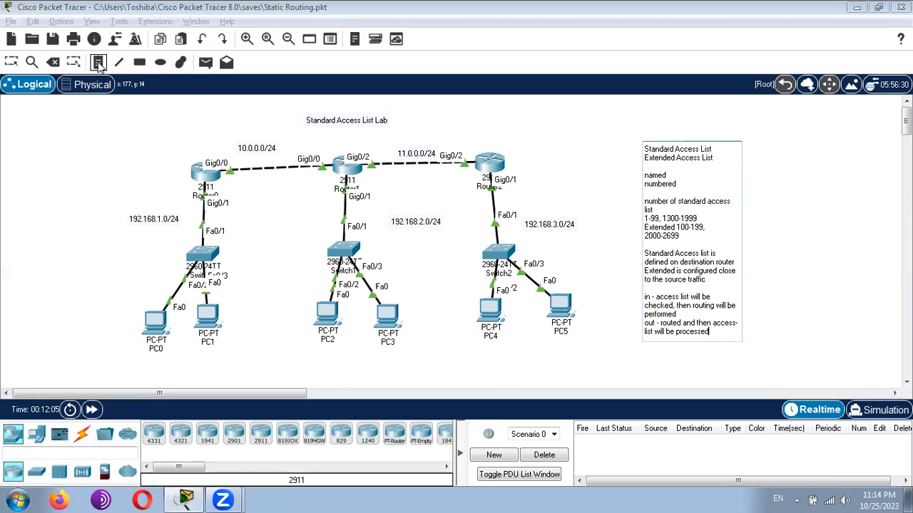
left_click(12, 63)
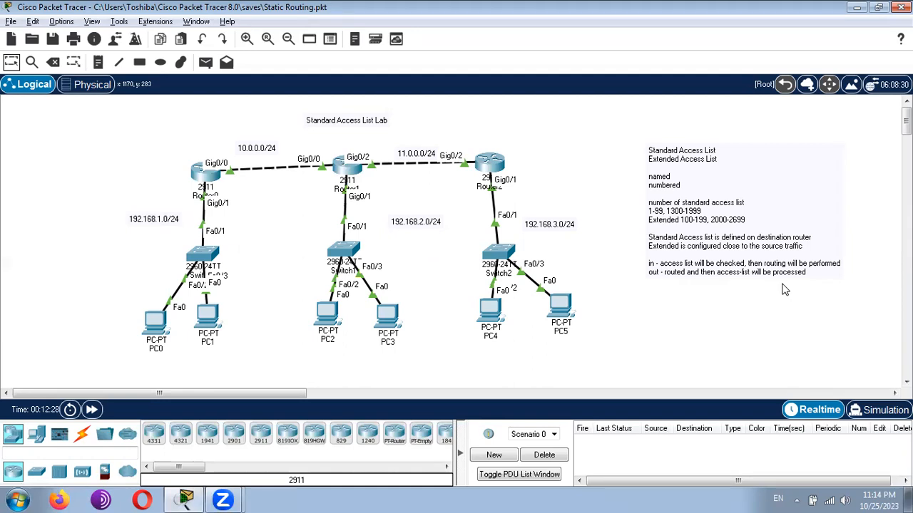
- Reopen the note, append the lines "permit", "deny" and "implicit deny" after a blank line, and finish editing
double_click(808, 271)
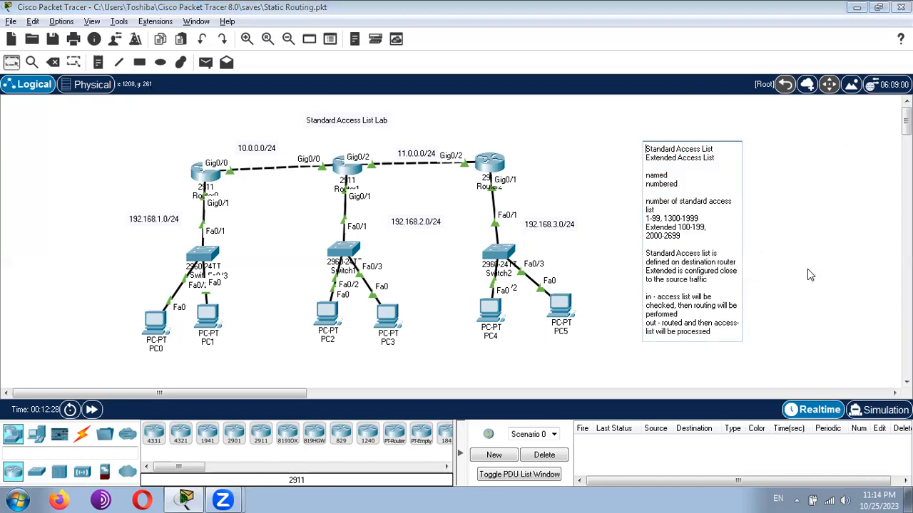
left_click(712, 332)
key("Return")
key("Return")
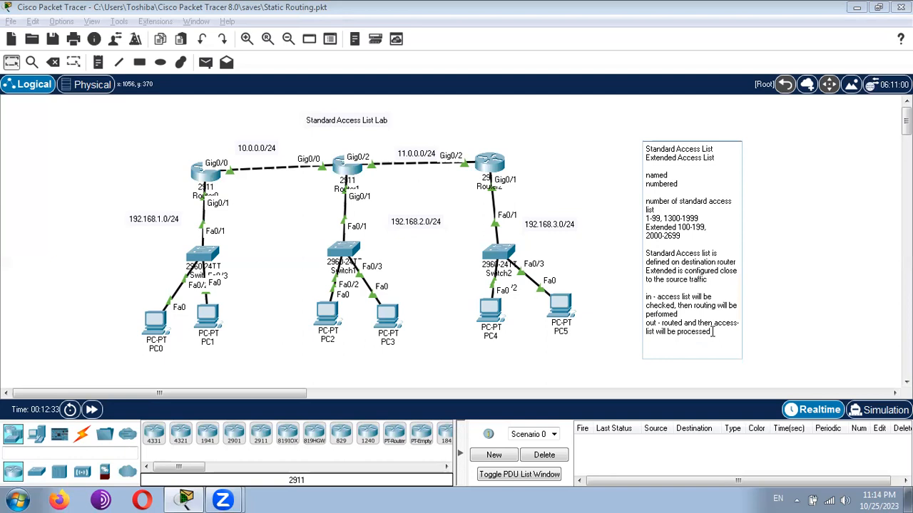
type("permit")
key("Return")
type("deny")
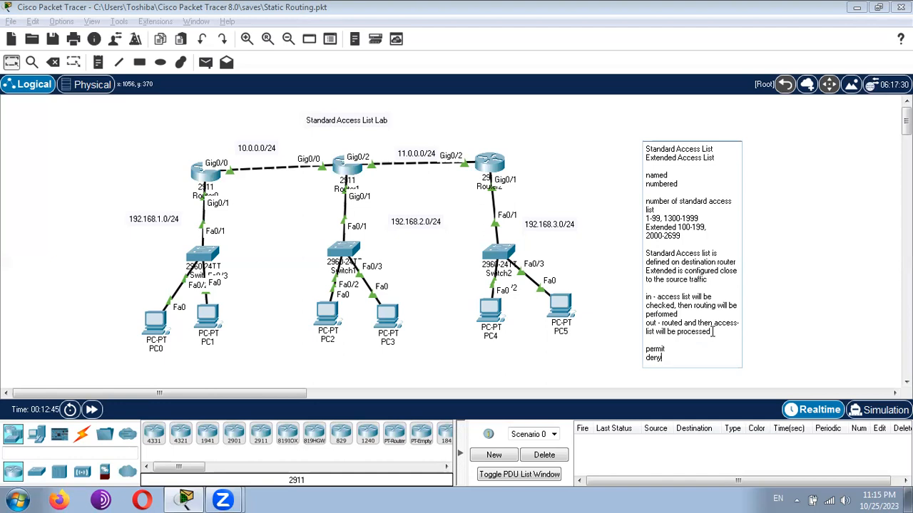
key("Return")
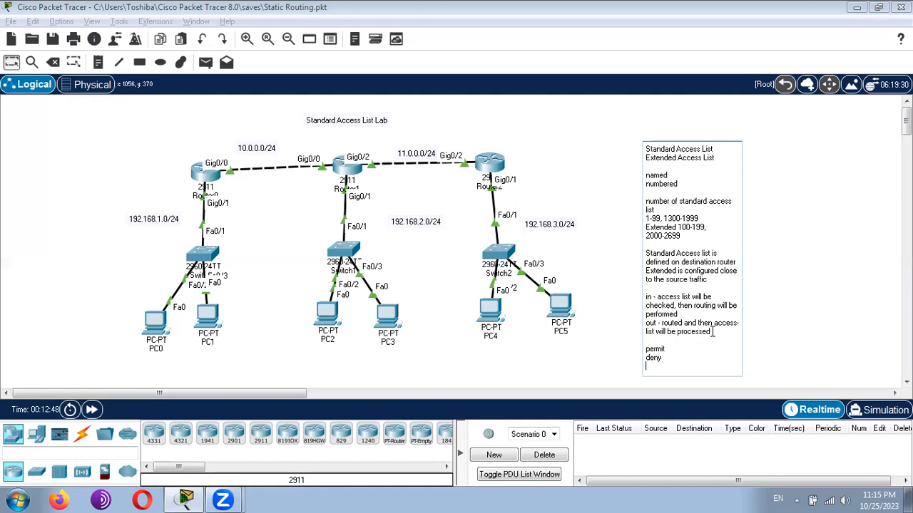
type("implicit deny")
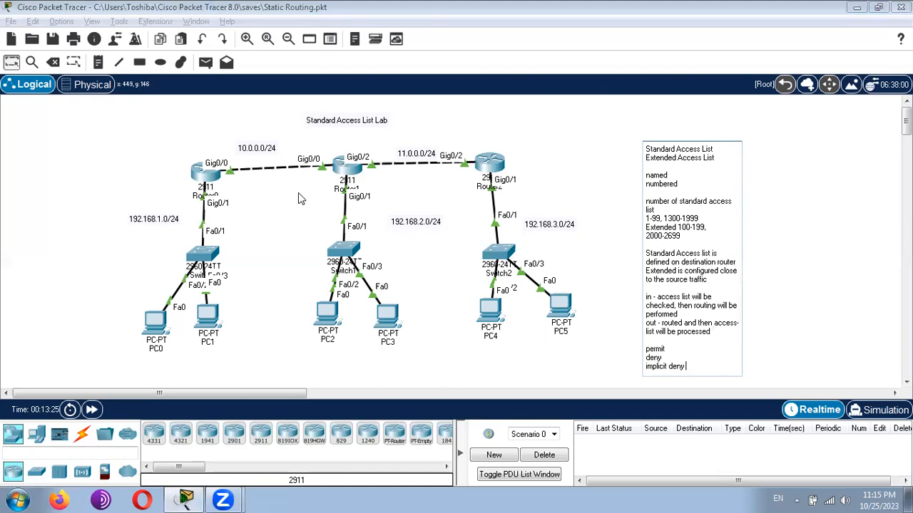
left_click(11, 66)
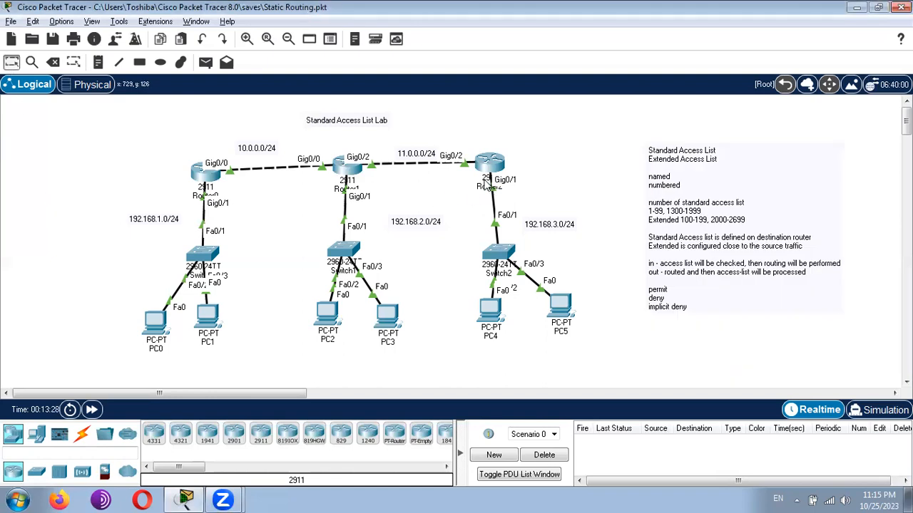
- Open Router2's command line in a maximized window and enter global configuration mode with "conf t"
mouse_move(485, 171)
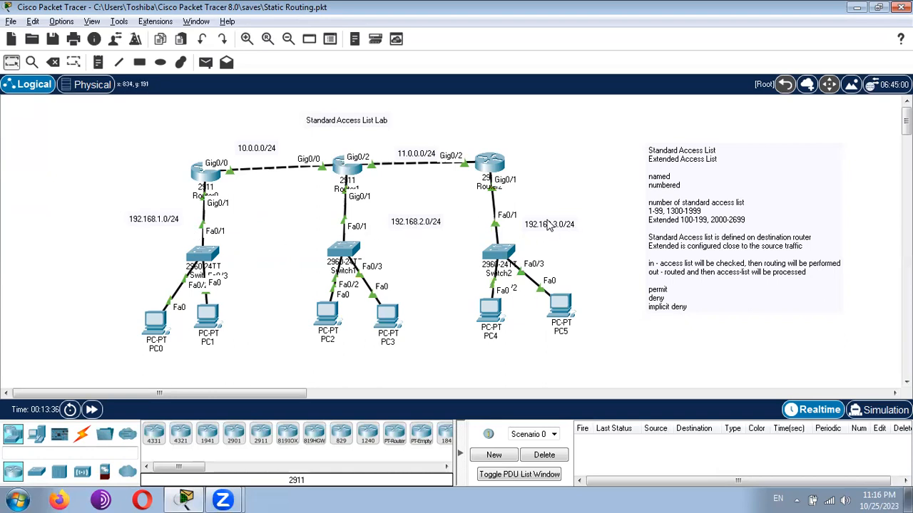
left_click(488, 163)
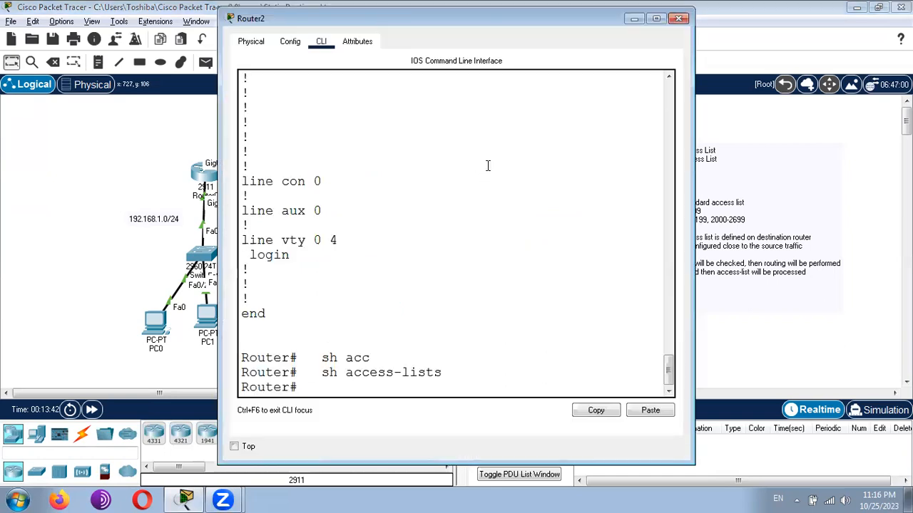
left_click(654, 18)
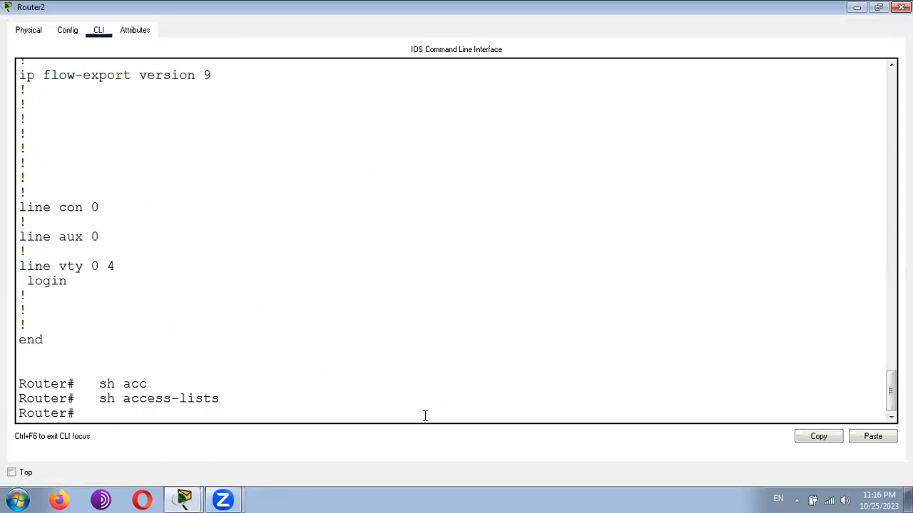
type("conf t")
key("Return")
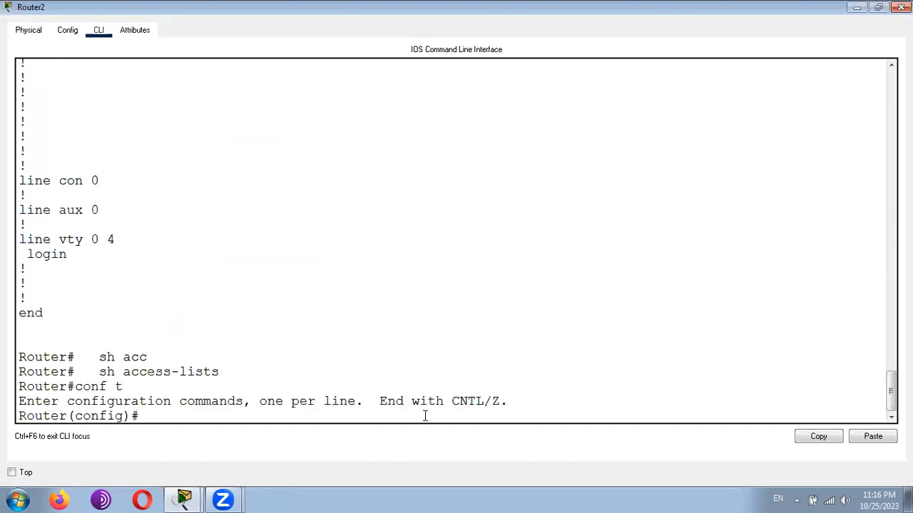
- Create a standard named access list with "ip access-list standard tech", consulting the command help for the type and name options
type("ip")
type("acc")
key("Tab")
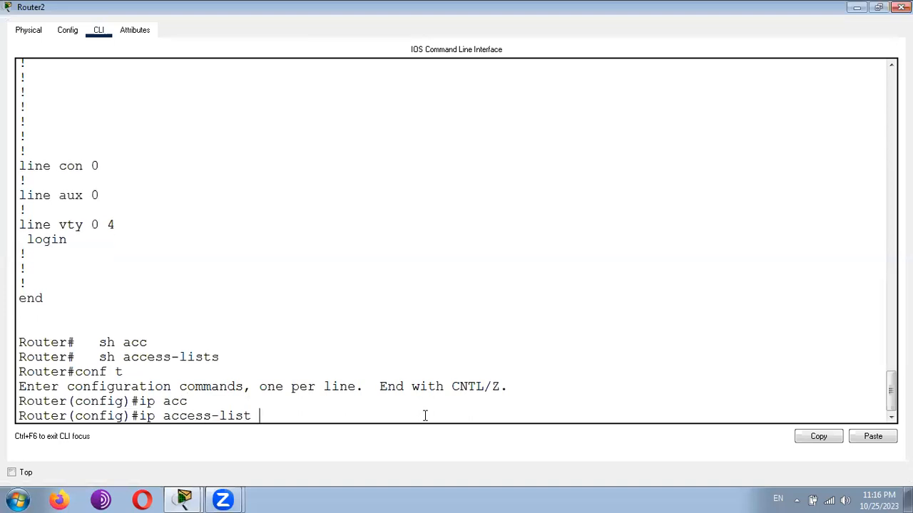
type("?")
type("sta")
key("Tab")
type("?")
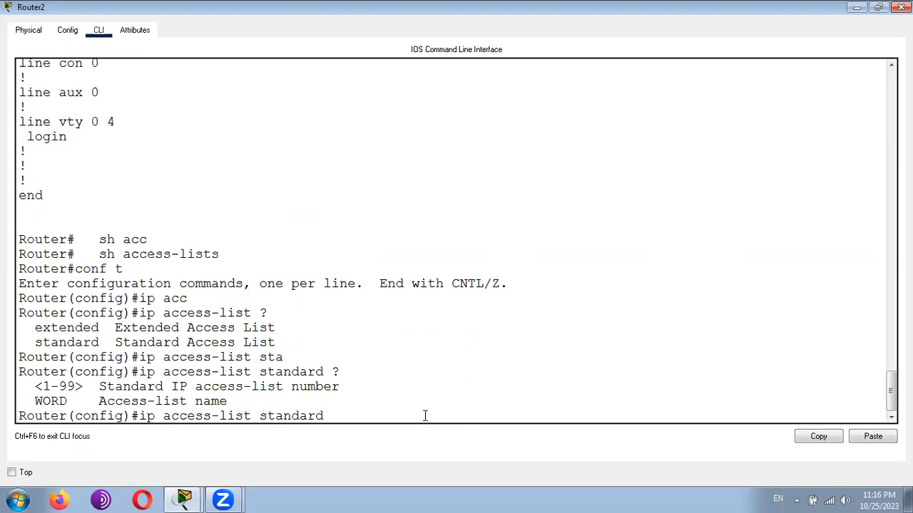
type("tech")
key("Return")
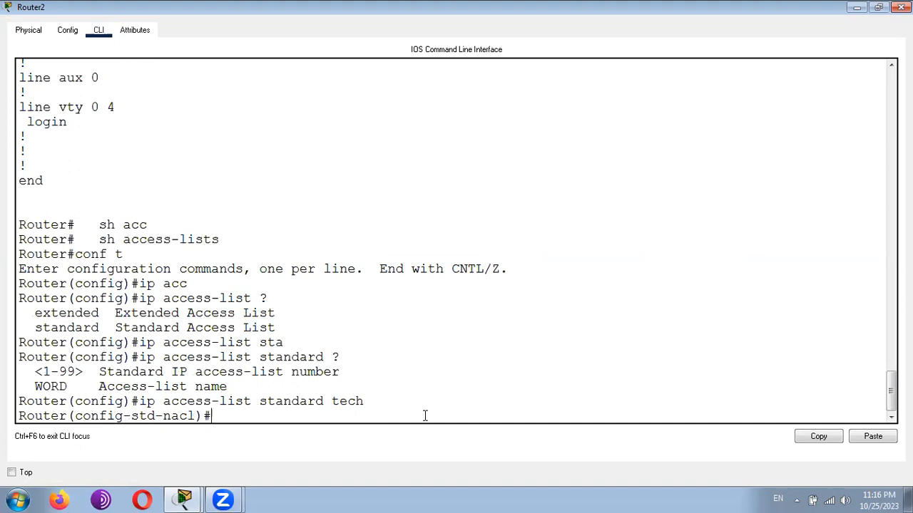
- Start a deny entry for network 192.168.1.0 in the tech list, leaving it unsubmitted, and return to the topology
type("de")
key("Tab")
type("n")
key("Tab")
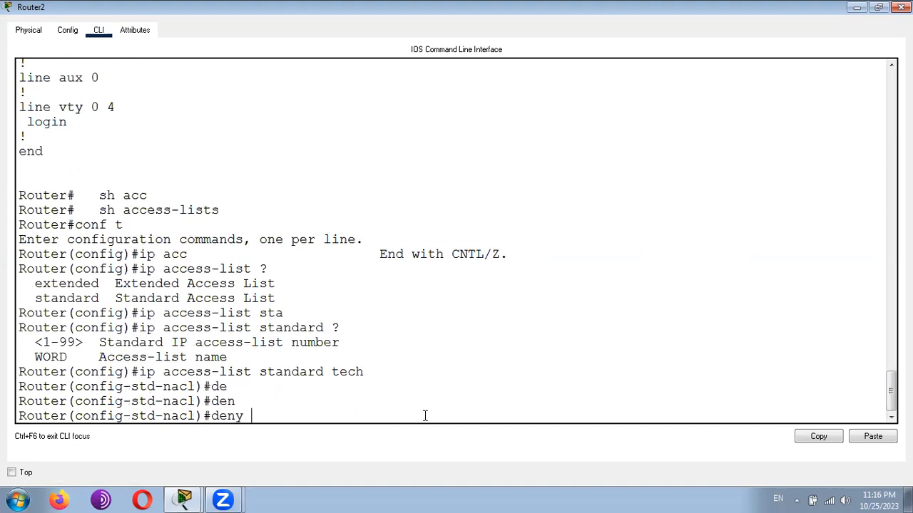
type("192.1")
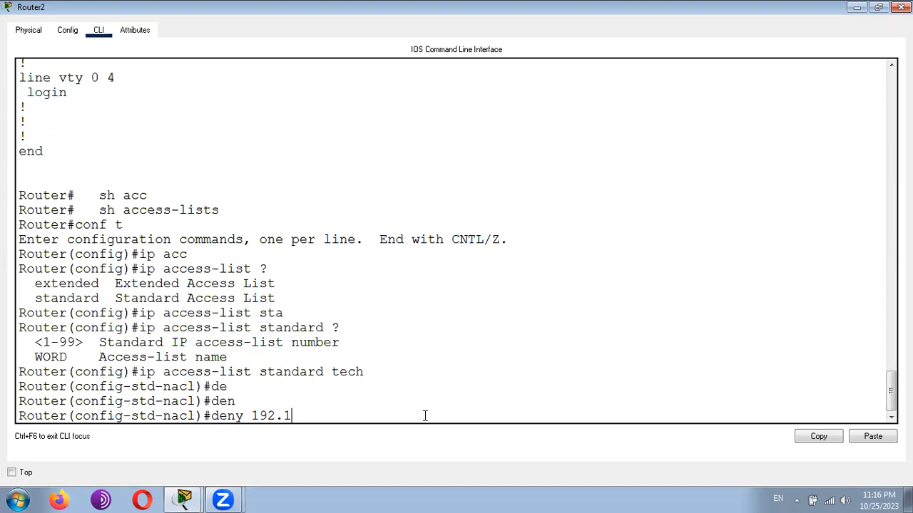
type("68.1.0")
left_click(855, 8)
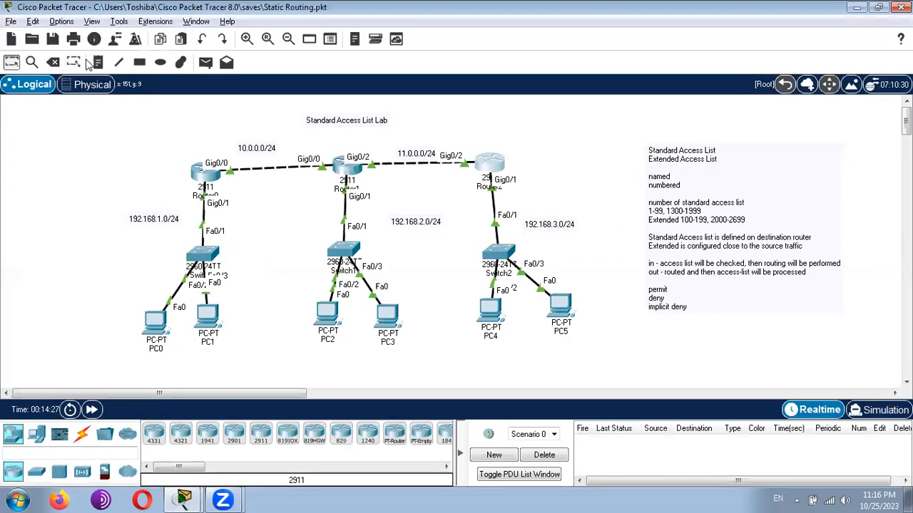
left_click(98, 62)
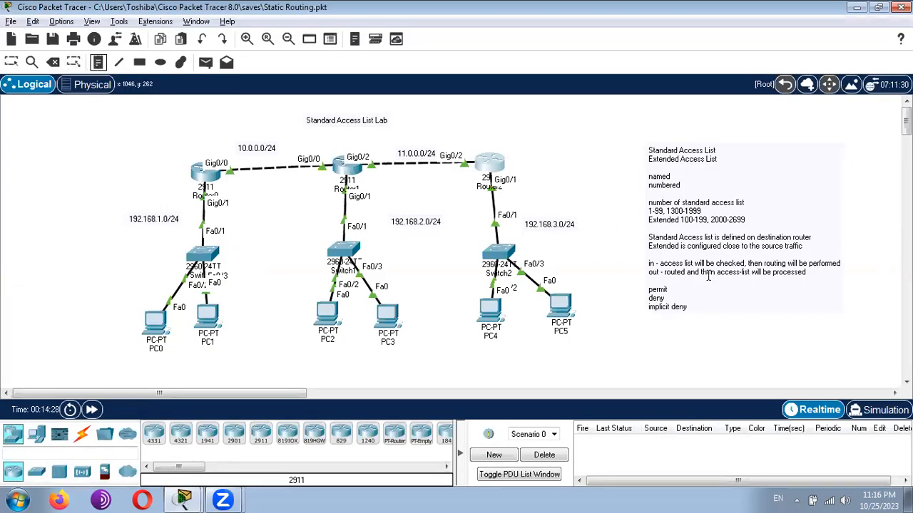
left_click(702, 305)
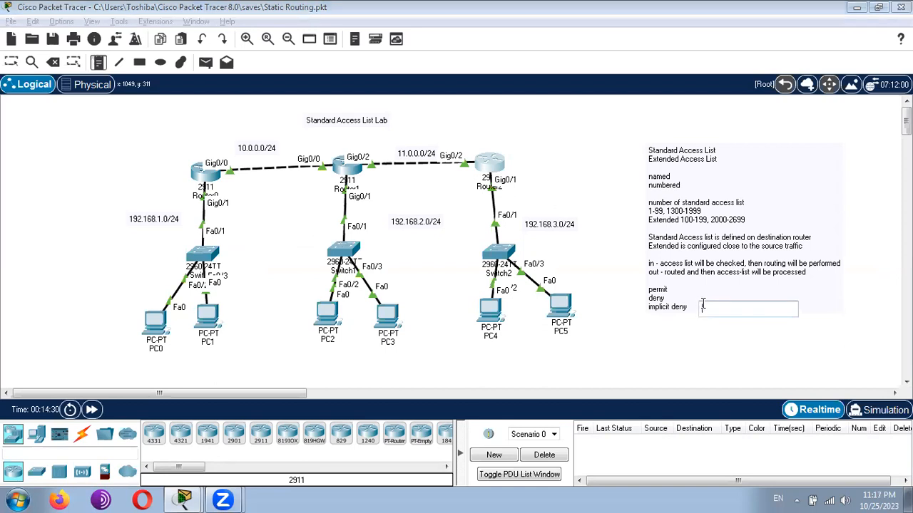
left_click(692, 307)
key("Escape")
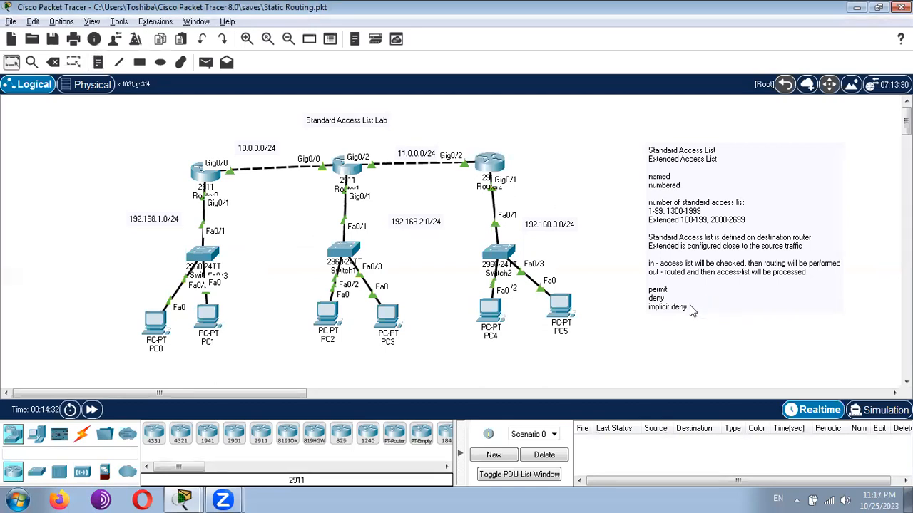
- Reopen the access list note and append "255.255.255.255" and "255.255.255.0" on separate lines after a blank line
double_click(690, 308)
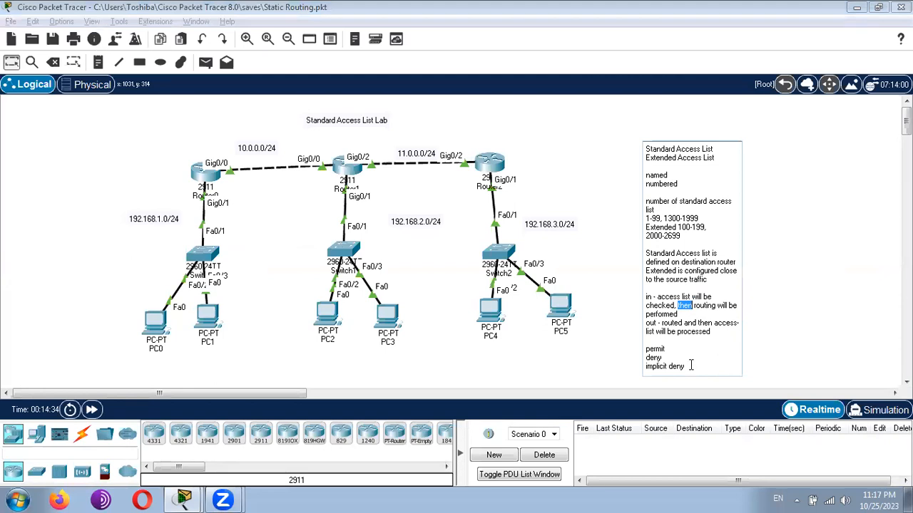
key("Return")
key("Return")
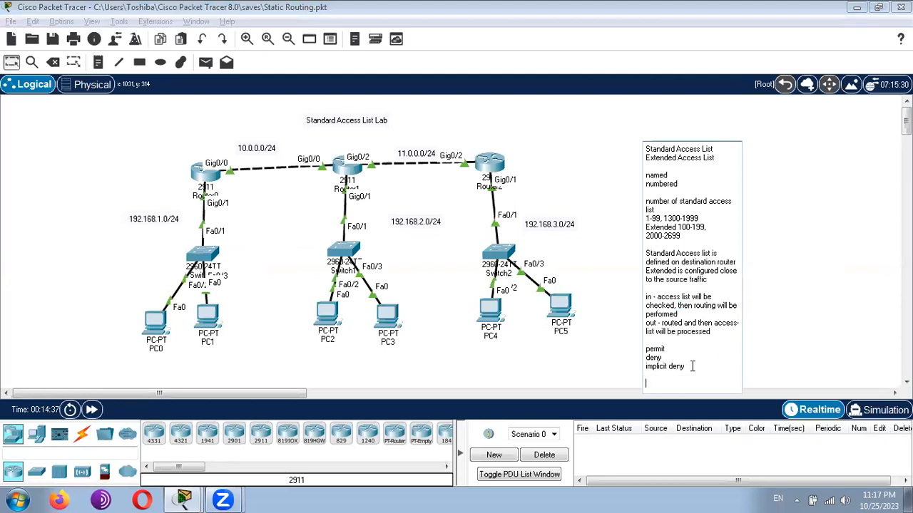
type("2555.2")
key("BackSpace")
key("BackSpace")
key("BackSpace")
type(".255.25")
type("5.255 ")
type("255")
type(".255")
type(".255.0")
key("Return")
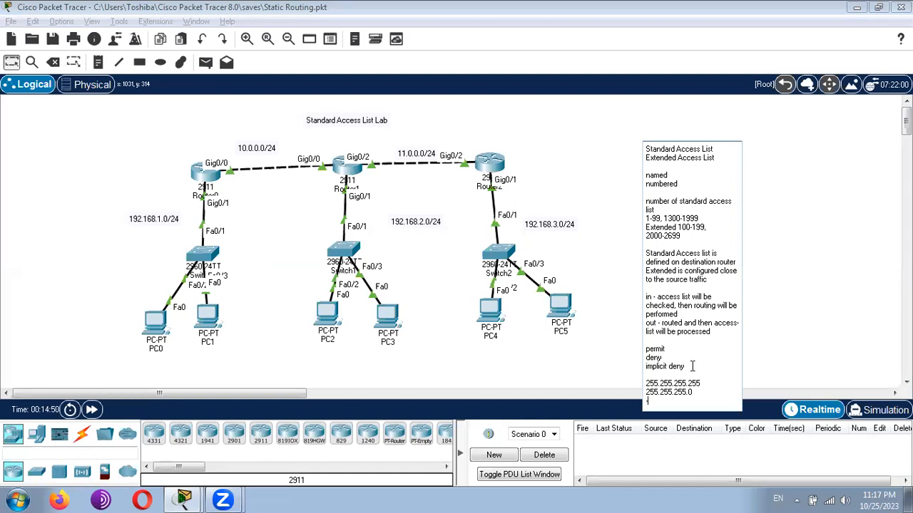
- Add a dashed separator line and "0.0.0.255" beneath the two masks, and finish editing the note
type("------------------------")
key("Return")
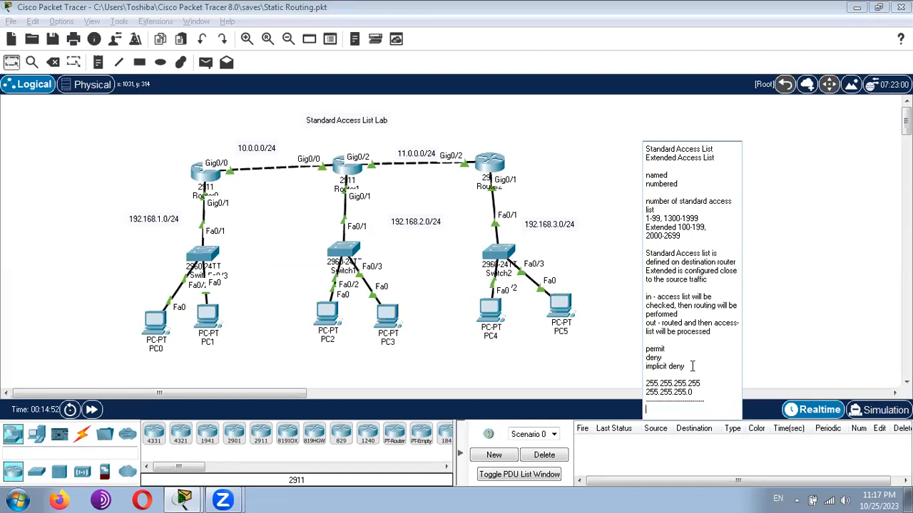
type("0.0.0.255")
left_click(11, 62)
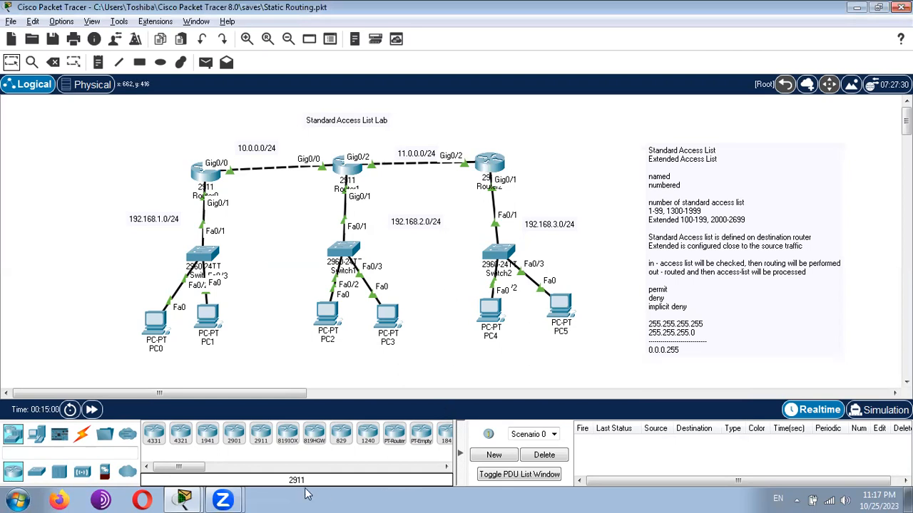
- Return to Router2's command line and complete the deny entry for 192.168.1.0 with wildcard mask 0.0.0.255, consulting the command help before submitting
left_click(184, 500)
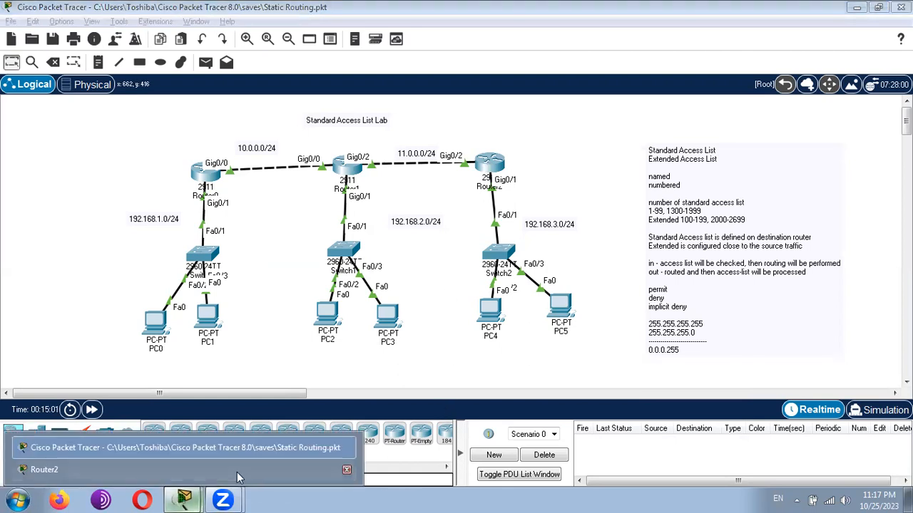
left_click(219, 471)
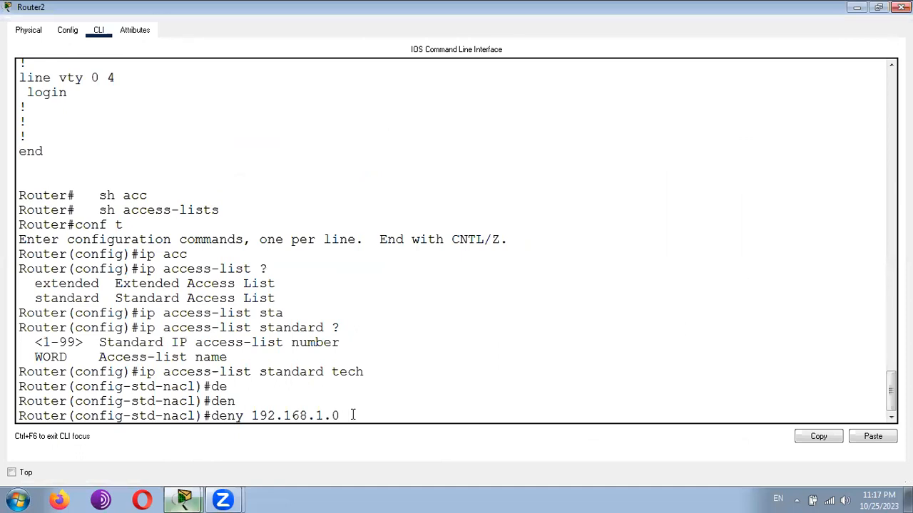
type("0.0.0.25")
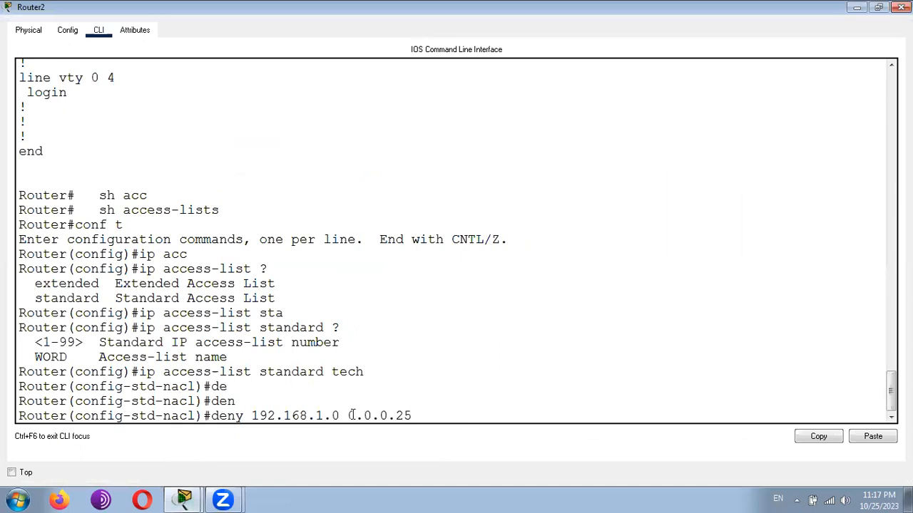
type("5 ?")
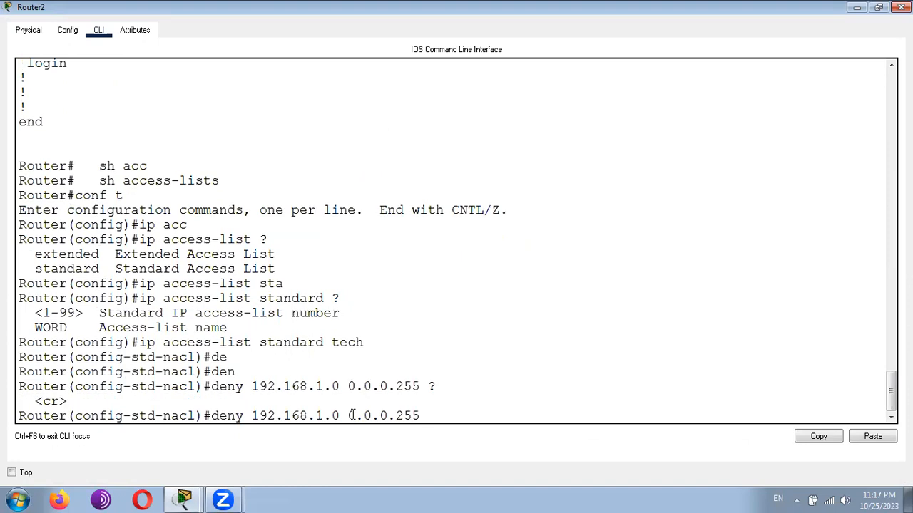
key("Return")
- Add a "permit any" entry to the tech access list
type("per")
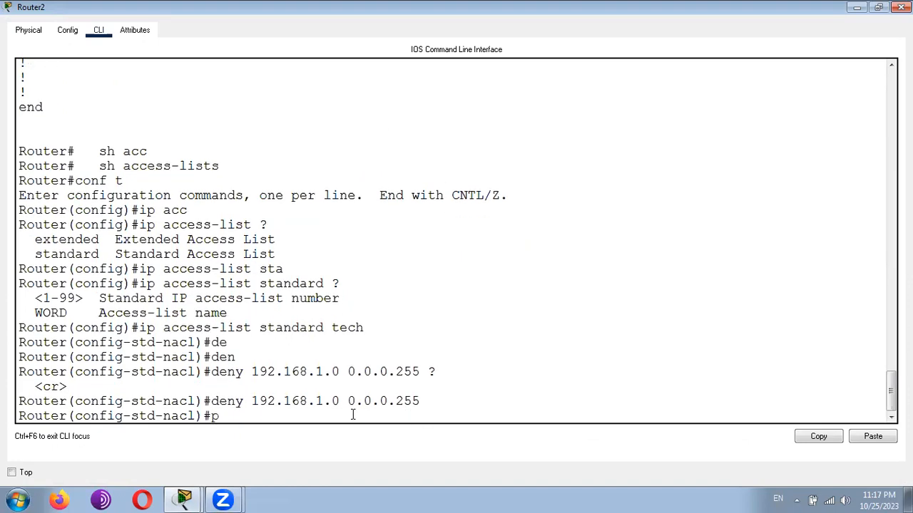
key("Tab")
type("an")
key("Tab")
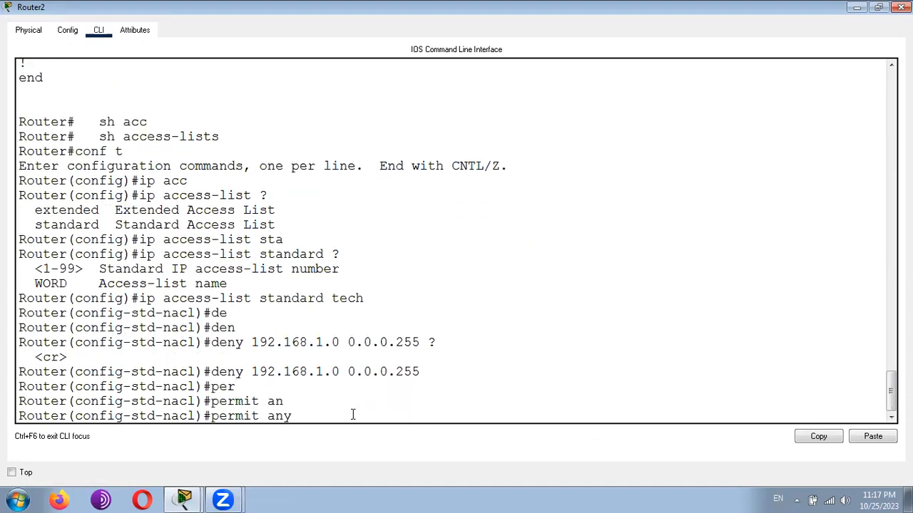
key("Return")
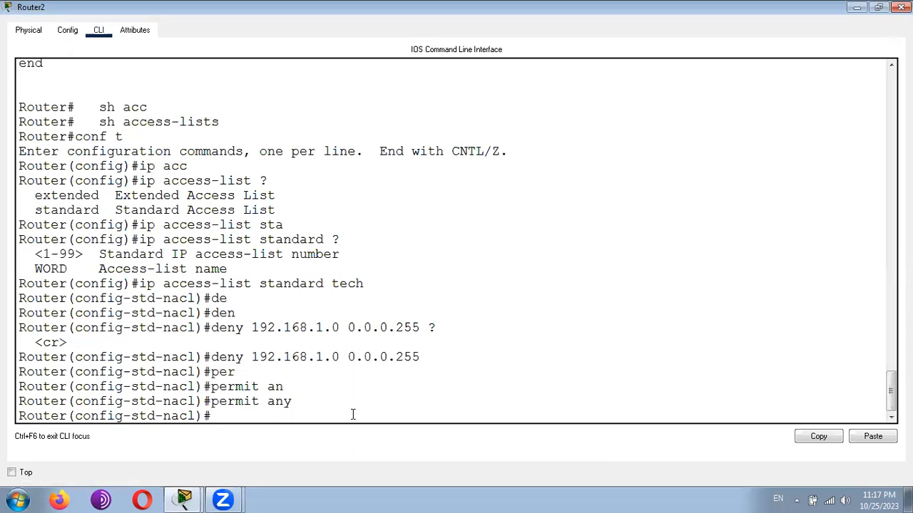
- Apply the list on interface g0/1 with "ip access-group tech out", consulting the command help for the argument order, and leave configuration mode
type("int g0/1")
key("Return")
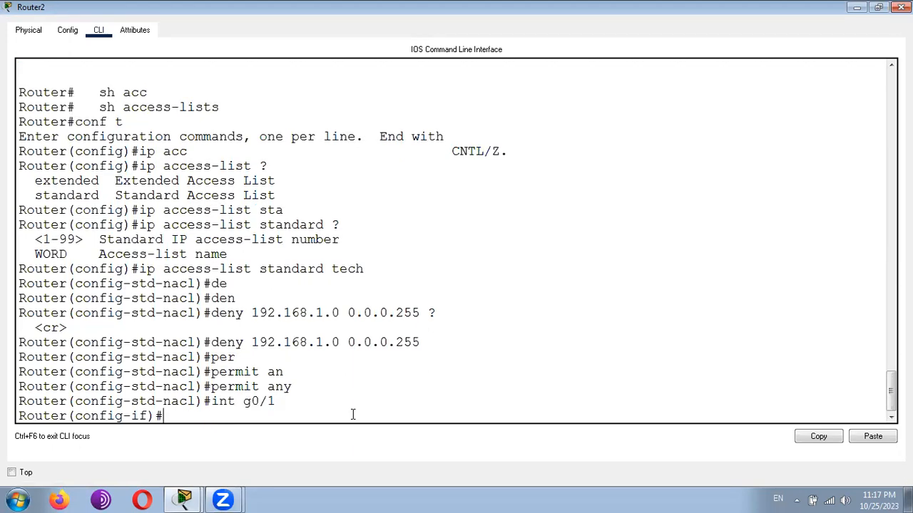
type("ip acc")
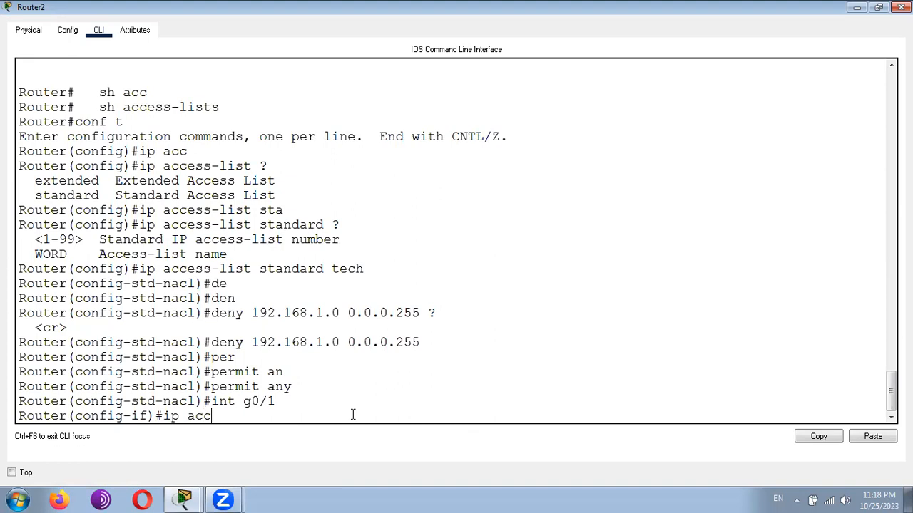
key("Tab")
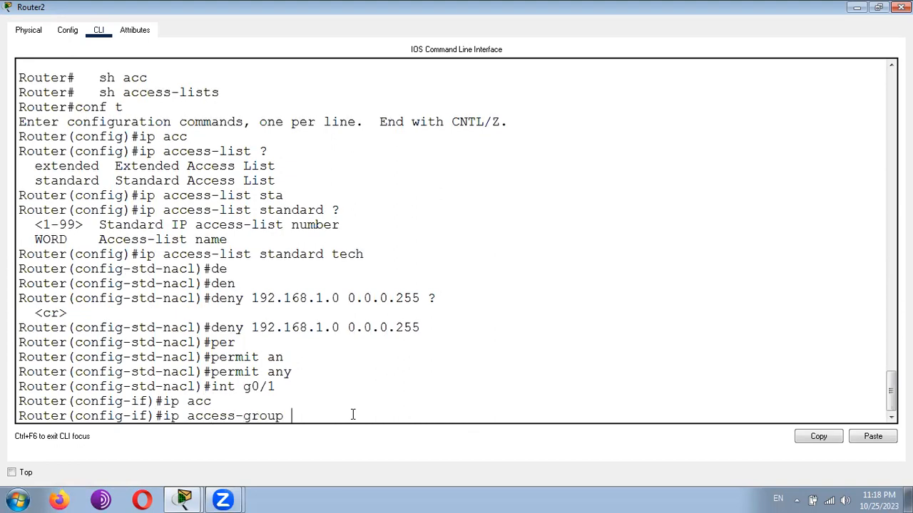
type("out")
key("Tab")
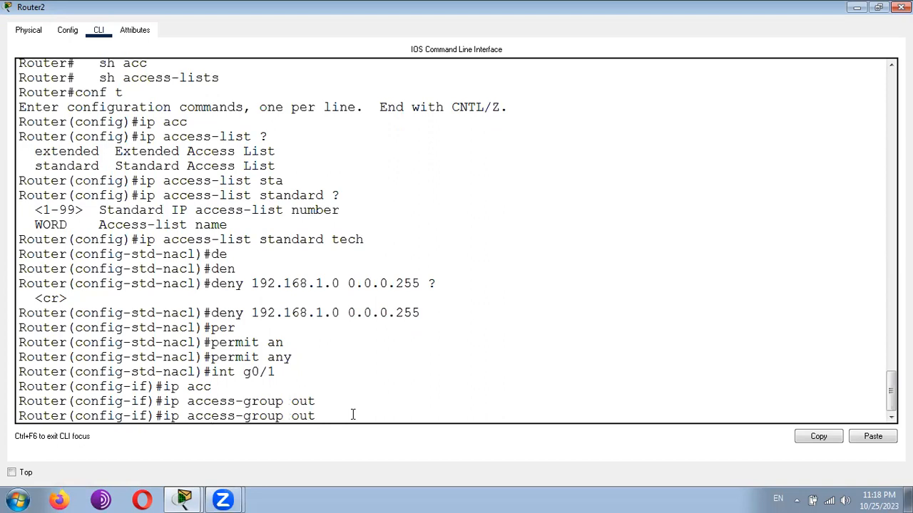
key("BackSpace")
key("BackSpace")
key("BackSpace")
type("?")
type("tech")
type(" out")
key("Return")
key("ctrl+z")
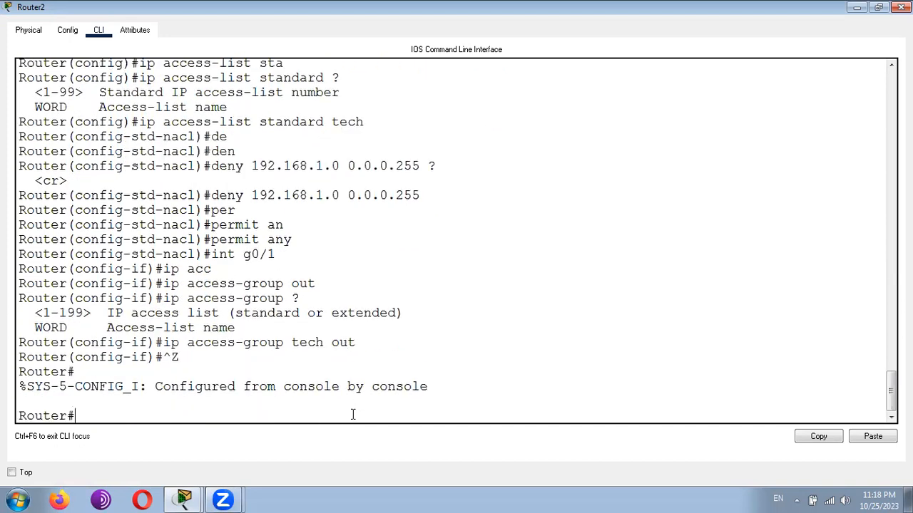
- Save Router2's configuration with "wr" and display the configured access lists with "sh access-lists"
key("Return")
type("wr")
key("Return")
type("sh acc")
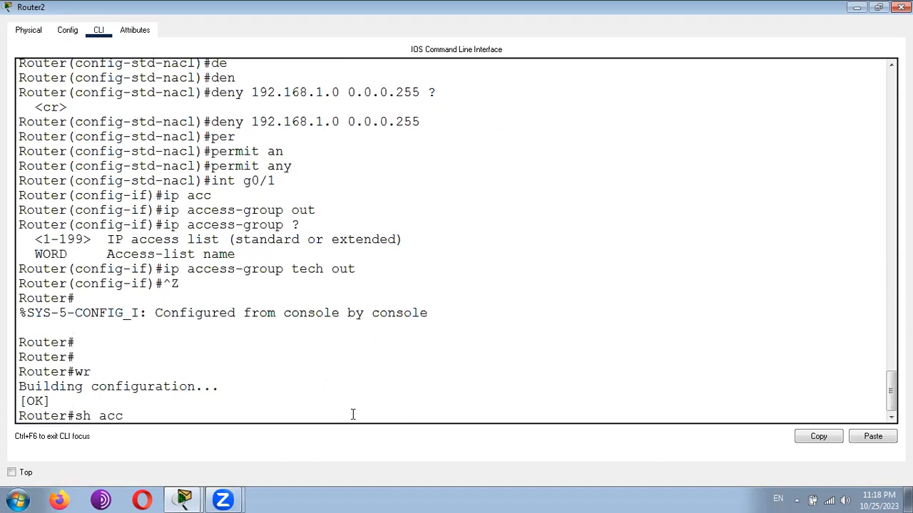
key("Tab")
key("Return")
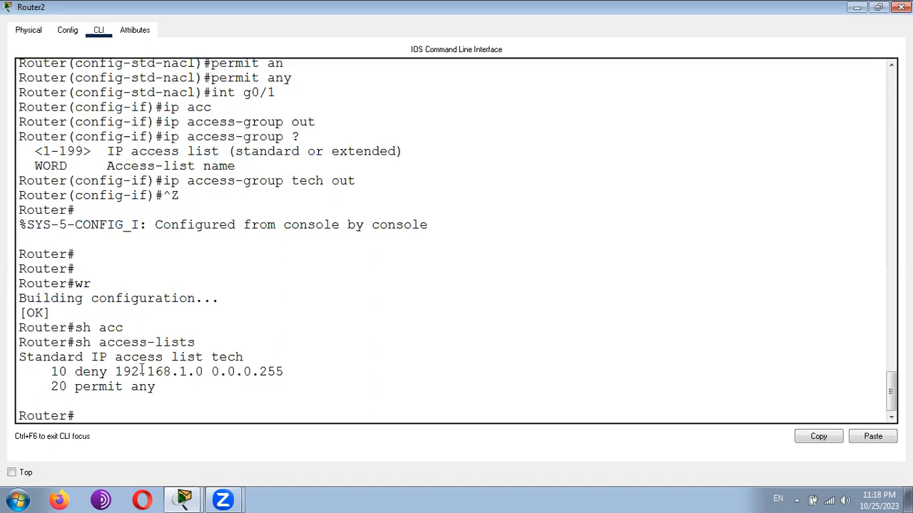
- Test the deny rule by pinging 192.168.3.2 from PC0's command prompt, and close the PC0 window
left_click(856, 7)
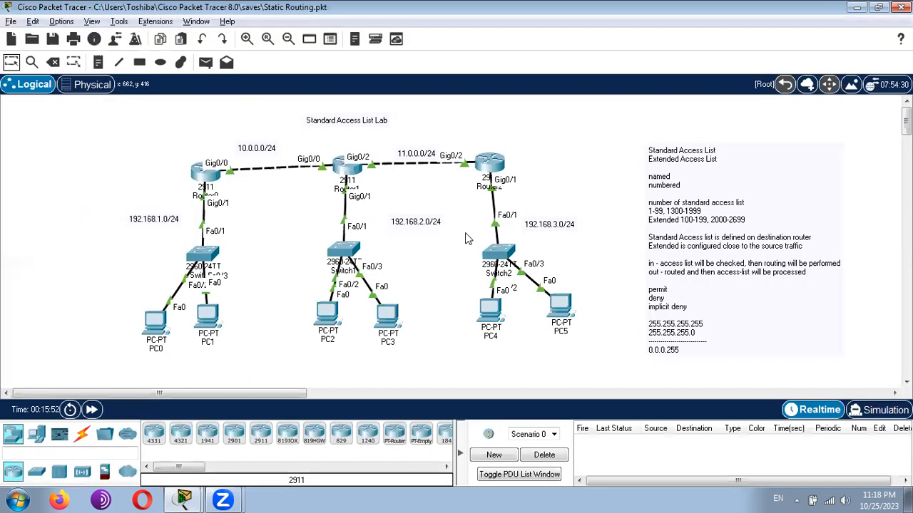
left_click(155, 319)
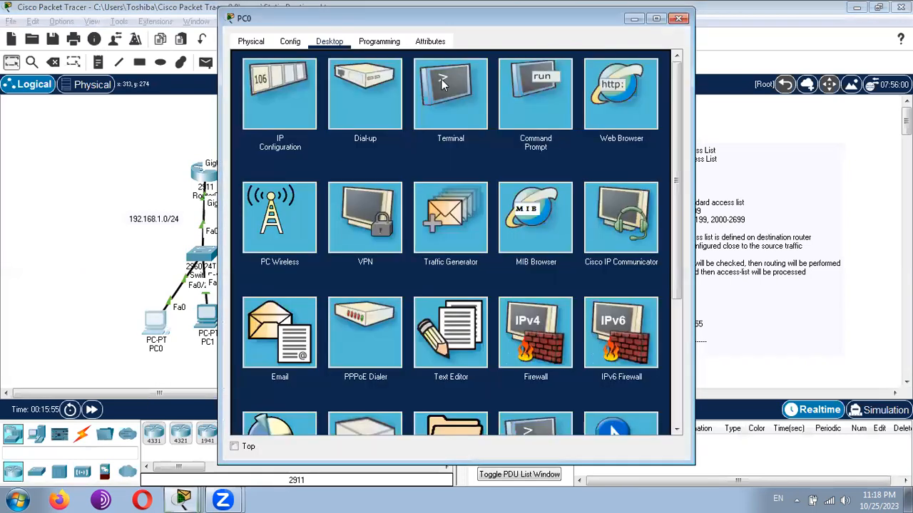
left_click(525, 93)
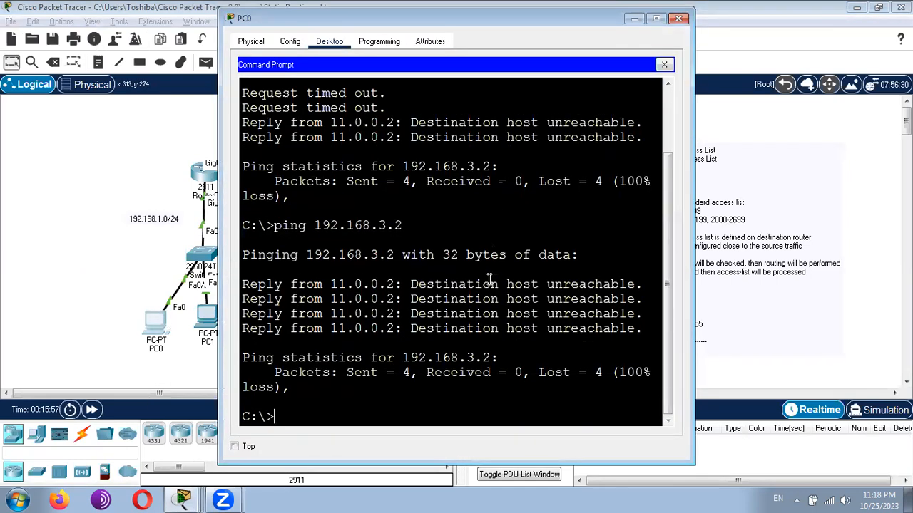
type("ping 192.168.1")
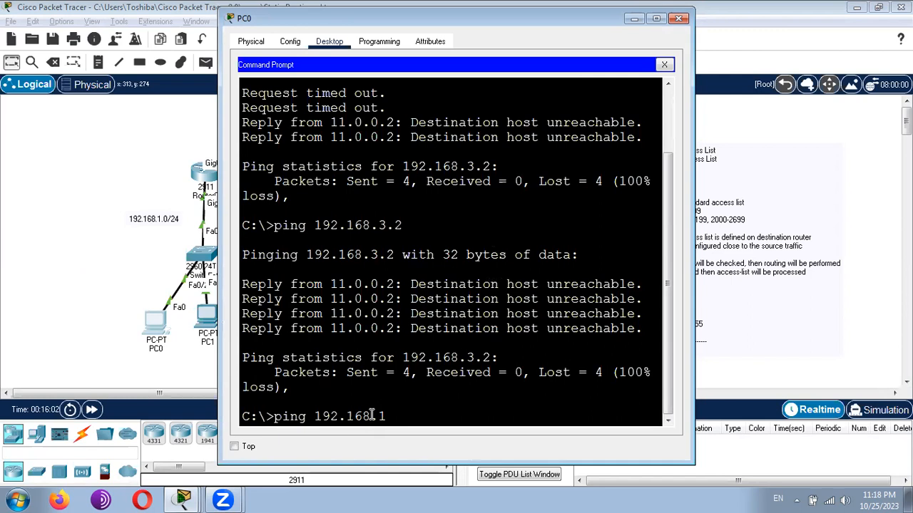
key("BackSpace")
type("3.2")
key("Return")
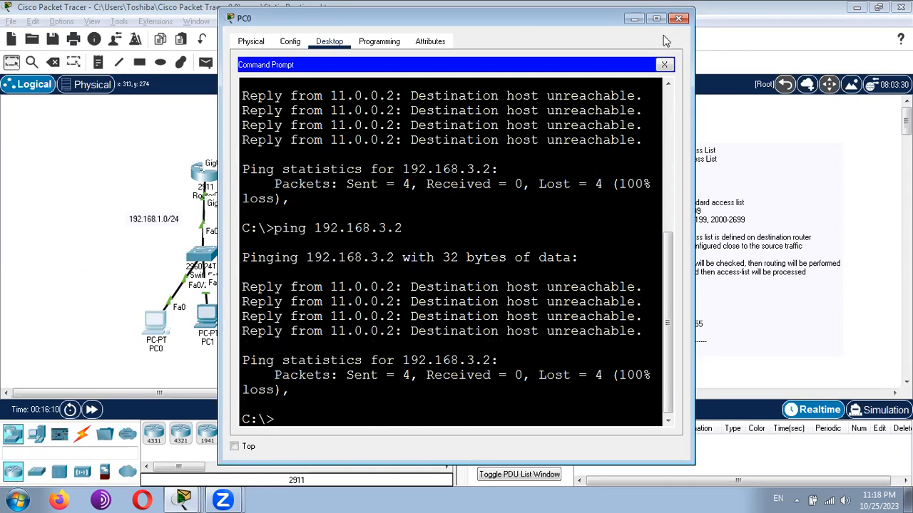
left_click(679, 19)
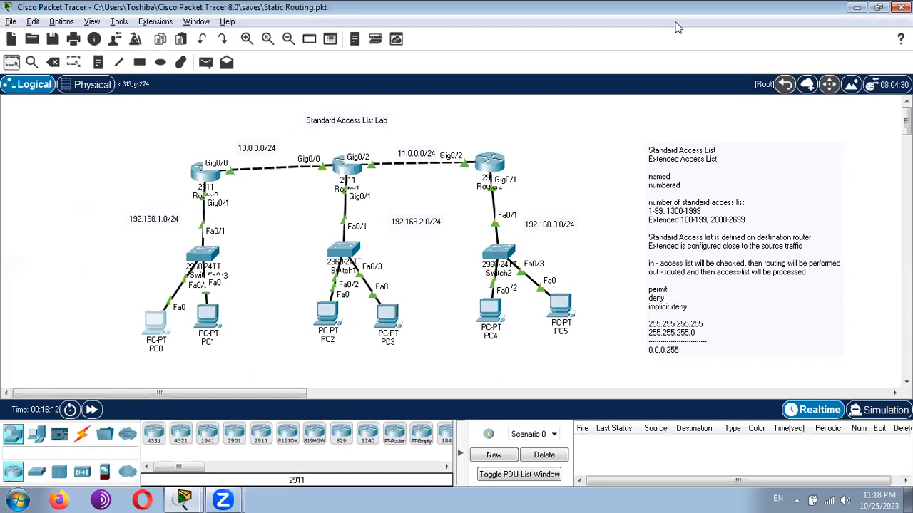
- Test the permit rule by pinging 192.168.3.2 from PC2's command prompt, and close the PC2 window
left_click(328, 316)
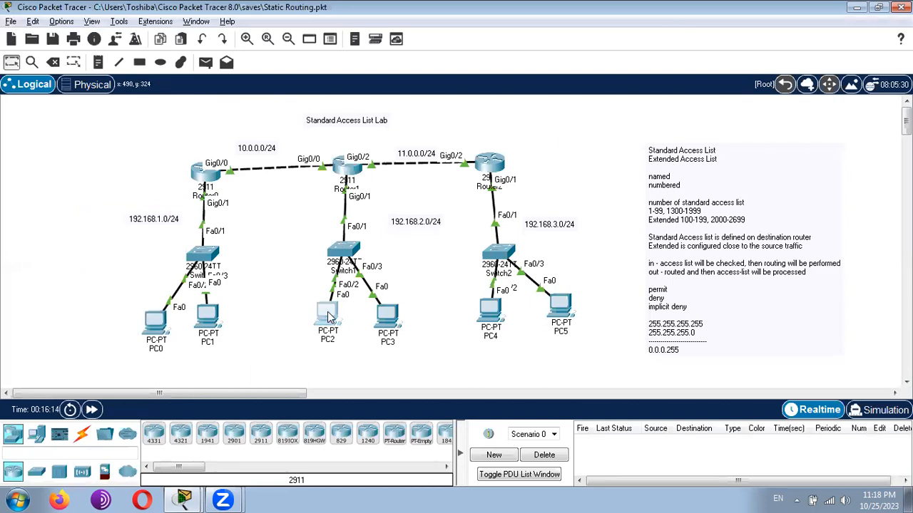
left_click(518, 96)
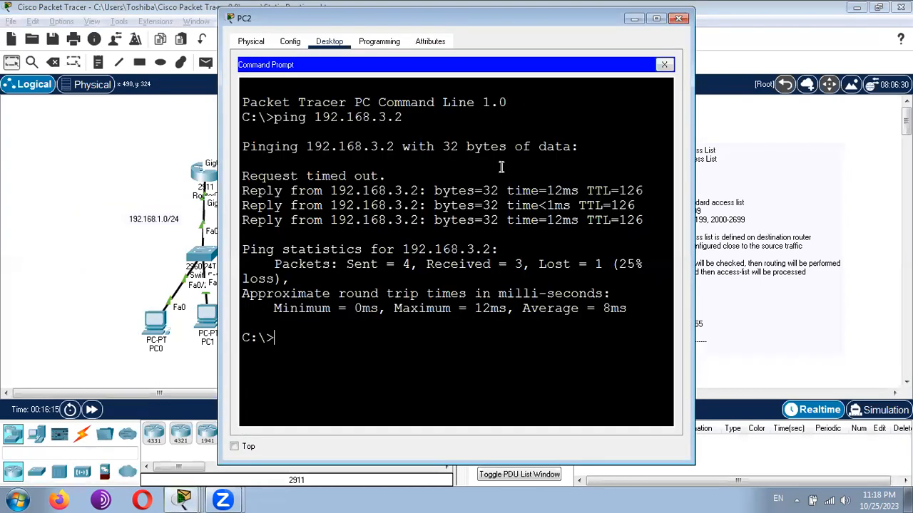
key("Up")
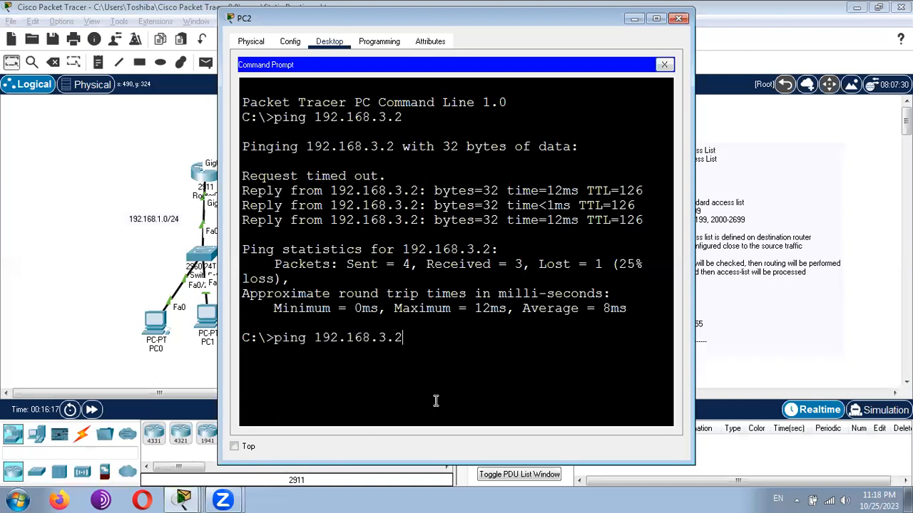
key("Return")
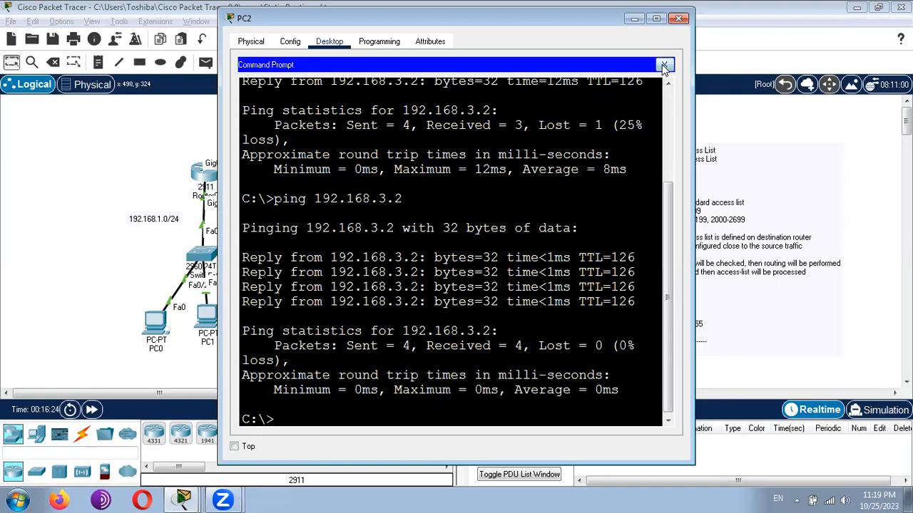
left_click(663, 65)
left_click(680, 18)
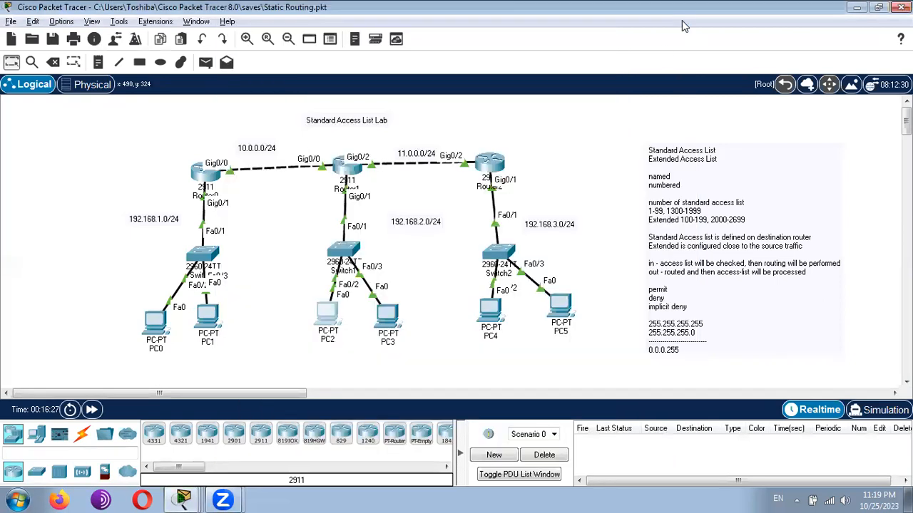